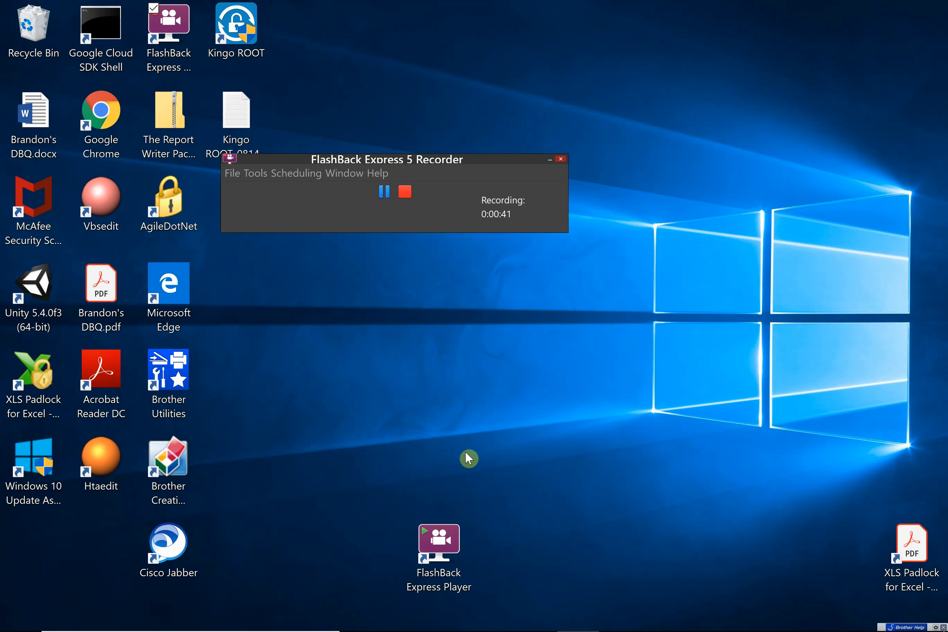
# Step: View the bullet placeholder in the Word report template, and switch to the Bullet 1 sheet of the Excel workbook
pyautogui.moveTo(509, 628)
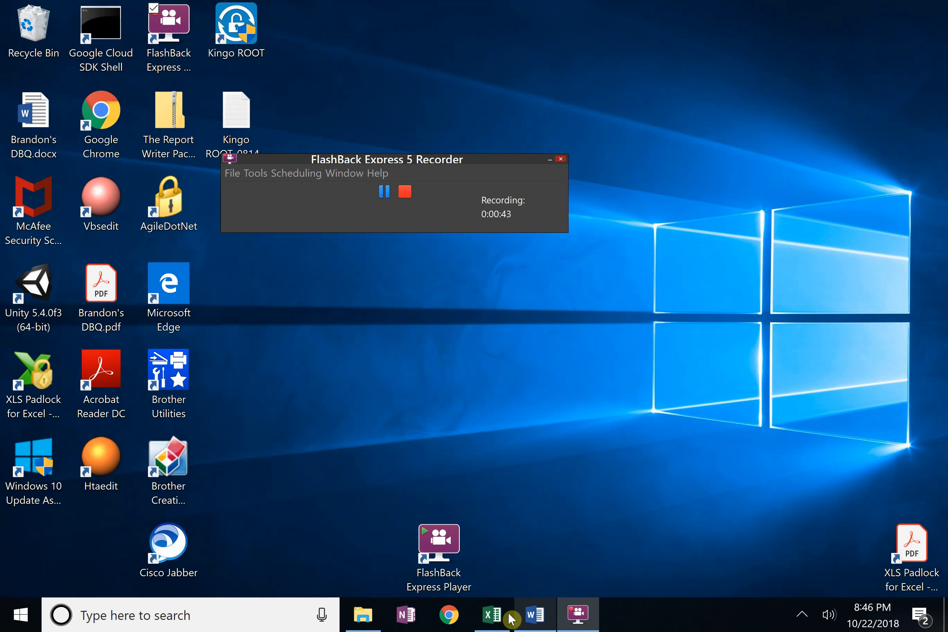
pyautogui.click(537, 620)
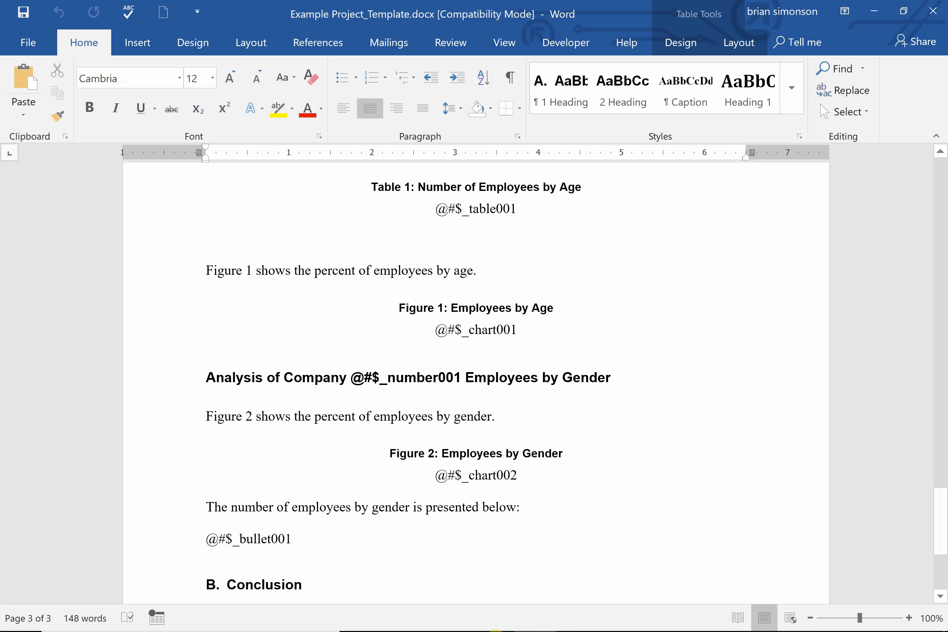
pyautogui.click(498, 622)
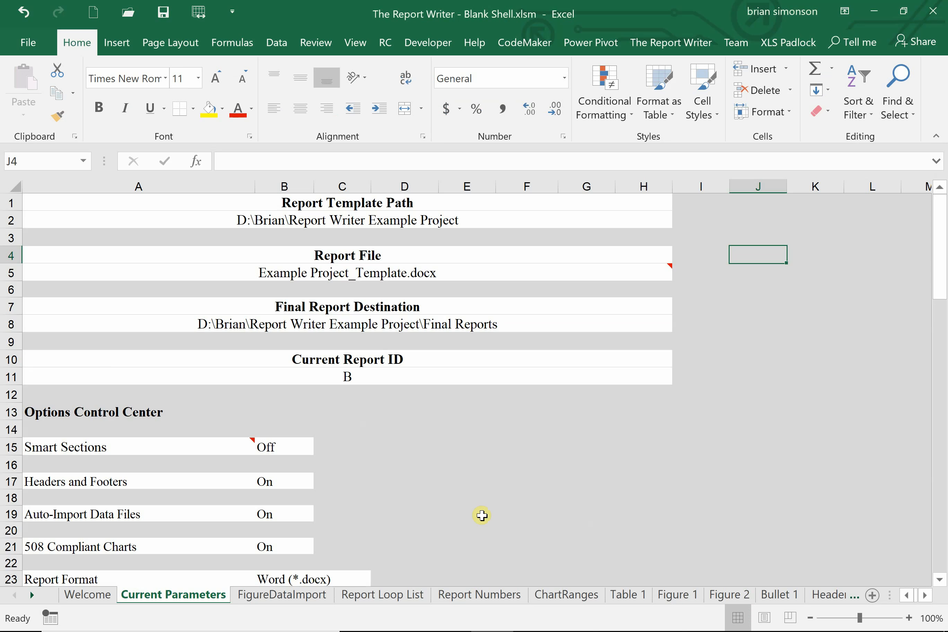
pyautogui.click(482, 595)
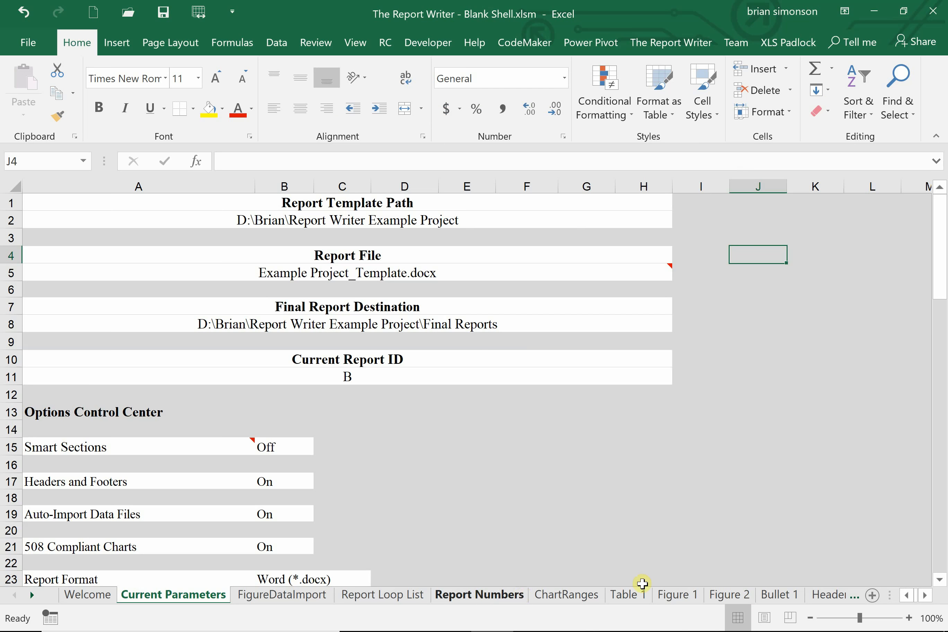
pyautogui.click(776, 596)
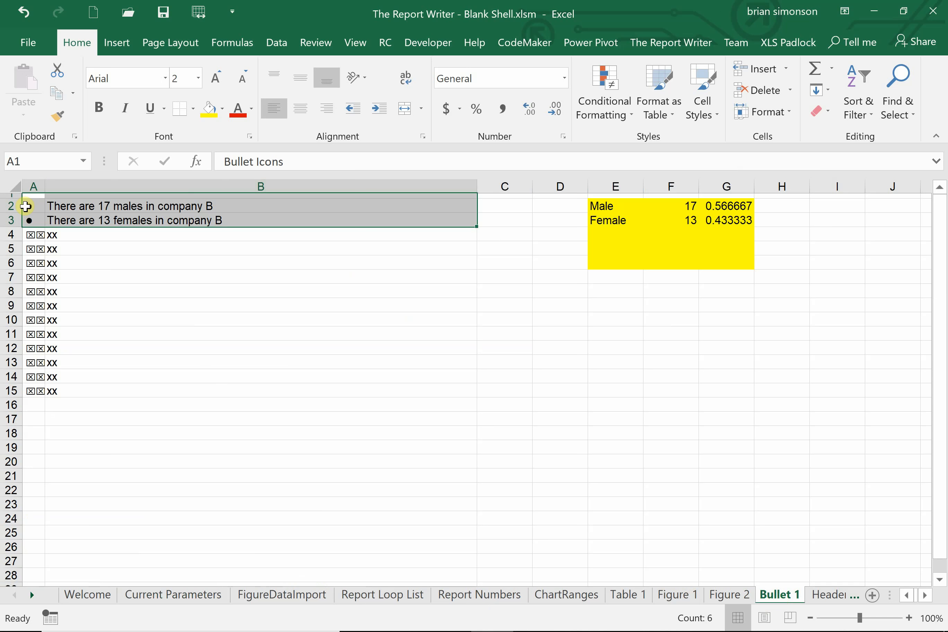
# Step: Examine the formulas behind the first bullet icon, its statement in B2 and the unused statement in B6
pyautogui.click(25, 207)
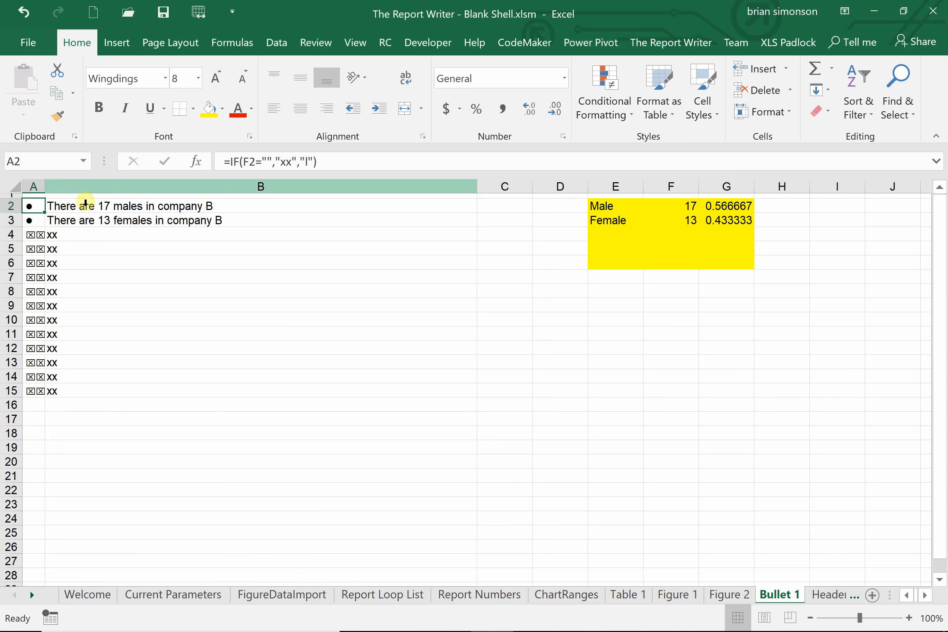
pyautogui.click(95, 208)
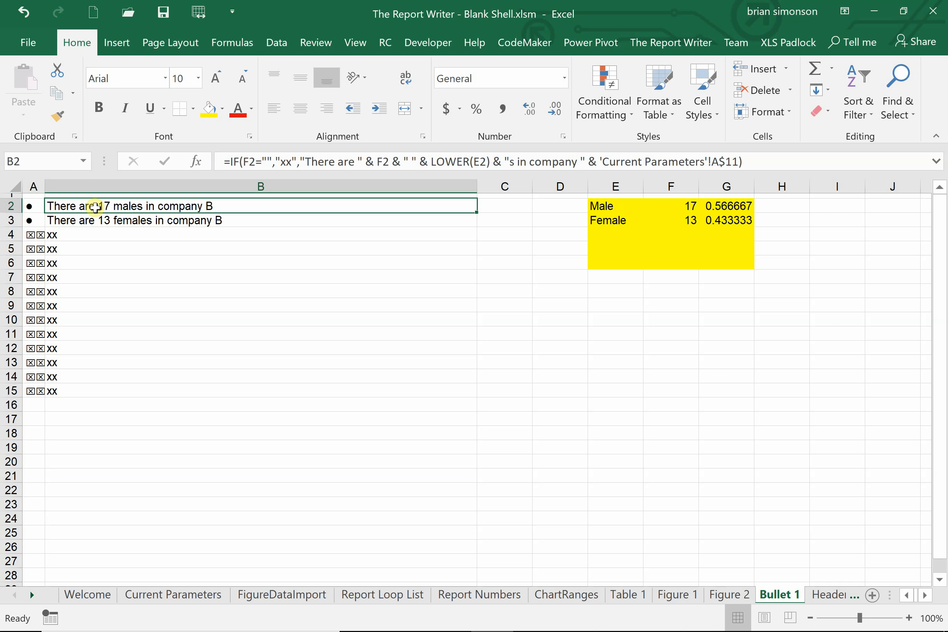
pyautogui.click(97, 260)
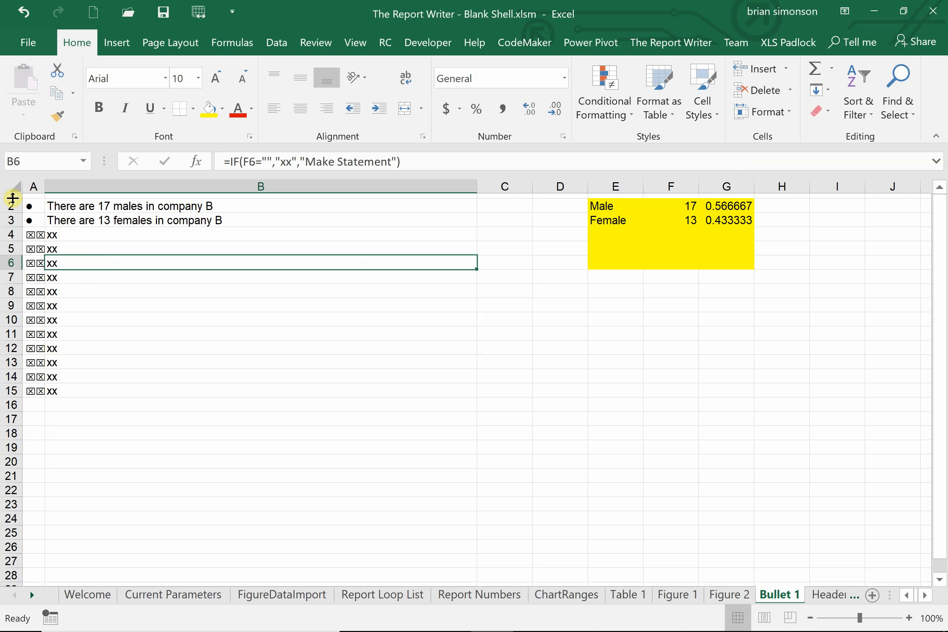
# Step: Enlarge row 1 of the Bullet 1 sheet to inspect header cells A1 and B1, and shrink the row again
pyautogui.moveTo(12, 198); pyautogui.dragTo(13, 218)
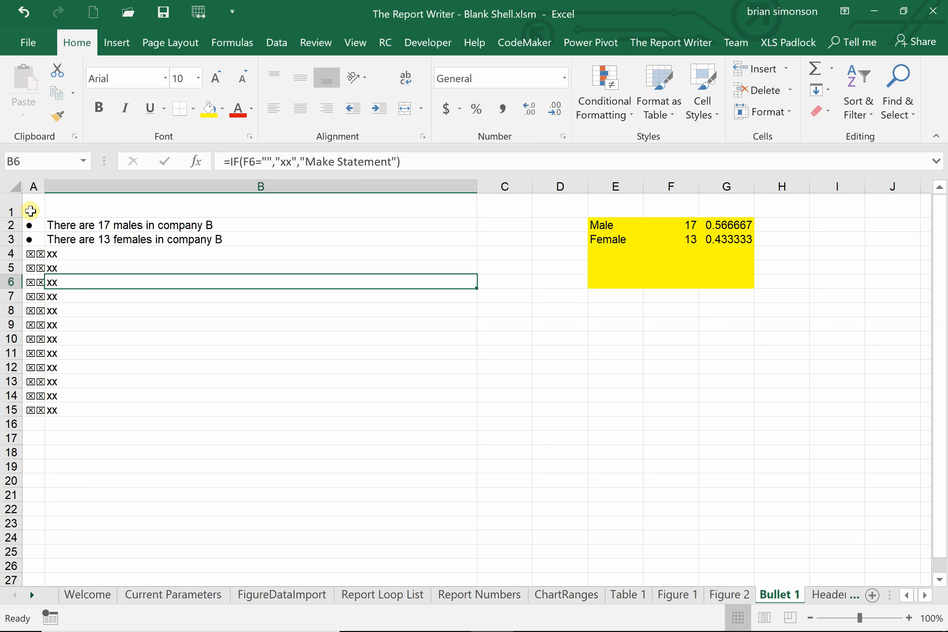
pyautogui.click(31, 211)
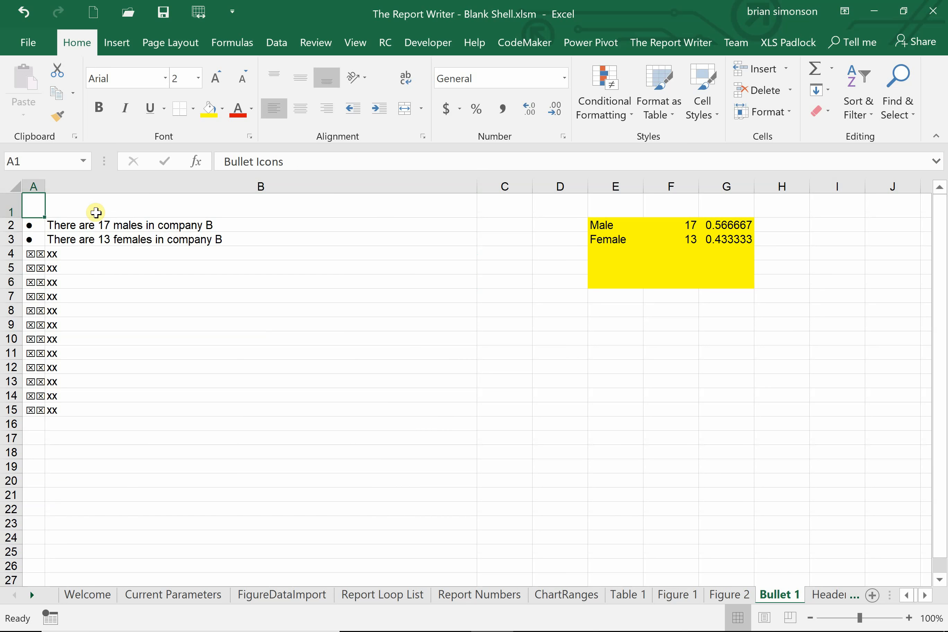
pyautogui.click(86, 206)
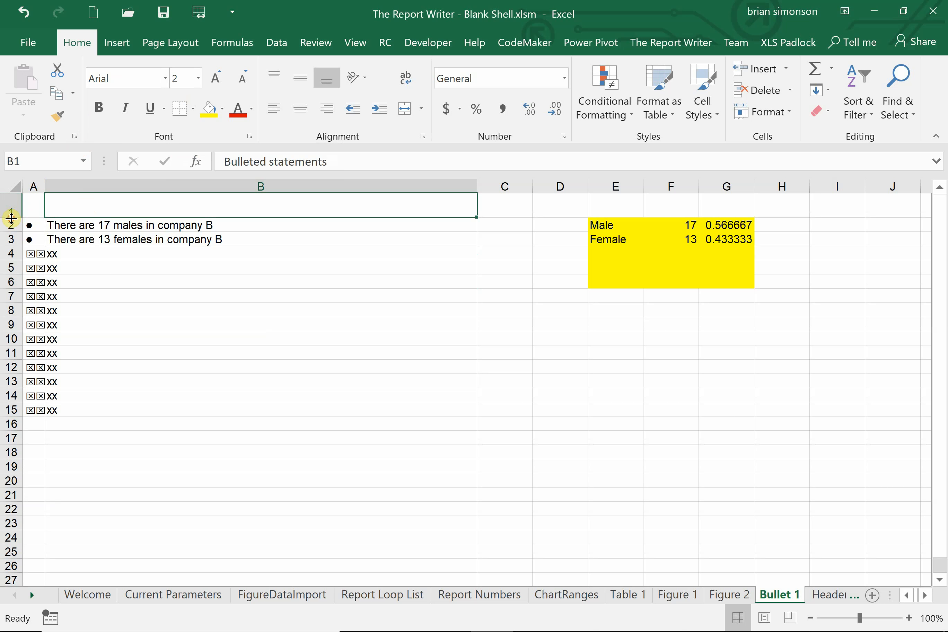
pyautogui.moveTo(11, 218); pyautogui.dragTo(6, 197)
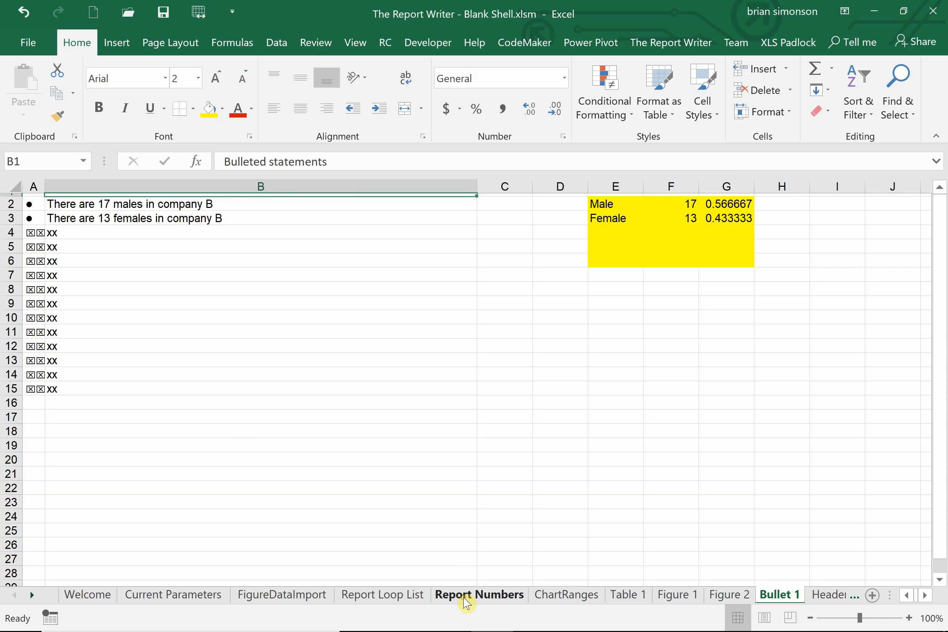
# Step: Review the table id, sheet and table range entries for bullet001 on the Report Numbers sheet
pyautogui.click(465, 599)
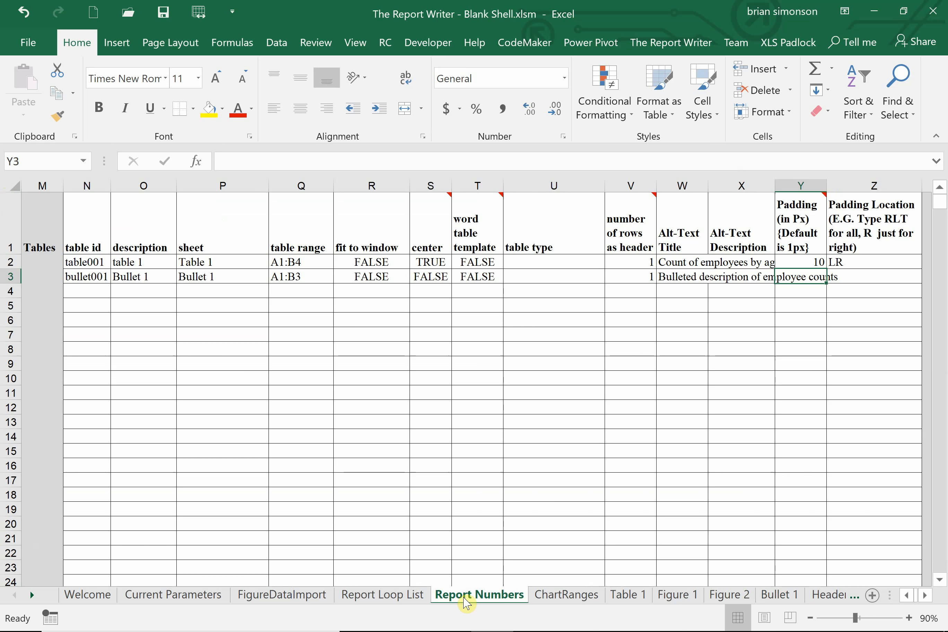
pyautogui.keyDown('ctrl'); pyautogui.click(190, 595); pyautogui.keyUp('ctrl')
pyautogui.click(85, 274)
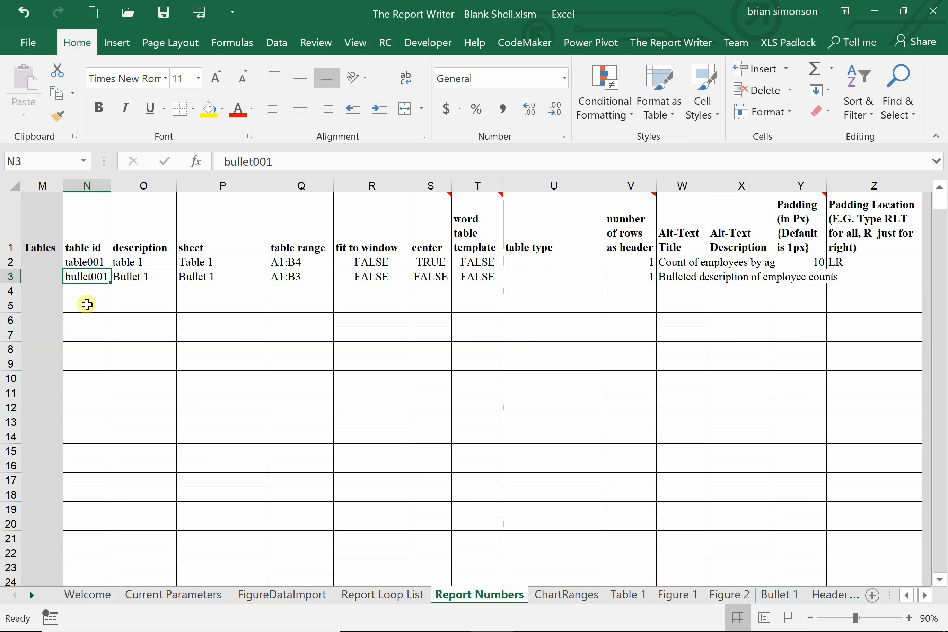
pyautogui.press('Right')
pyautogui.press('Right')
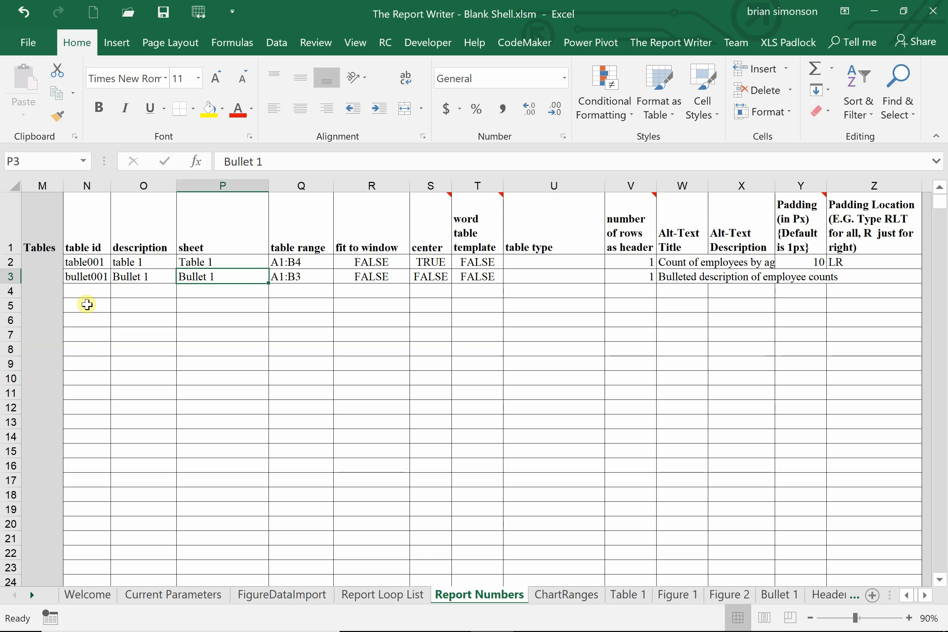
pyautogui.press('Right')
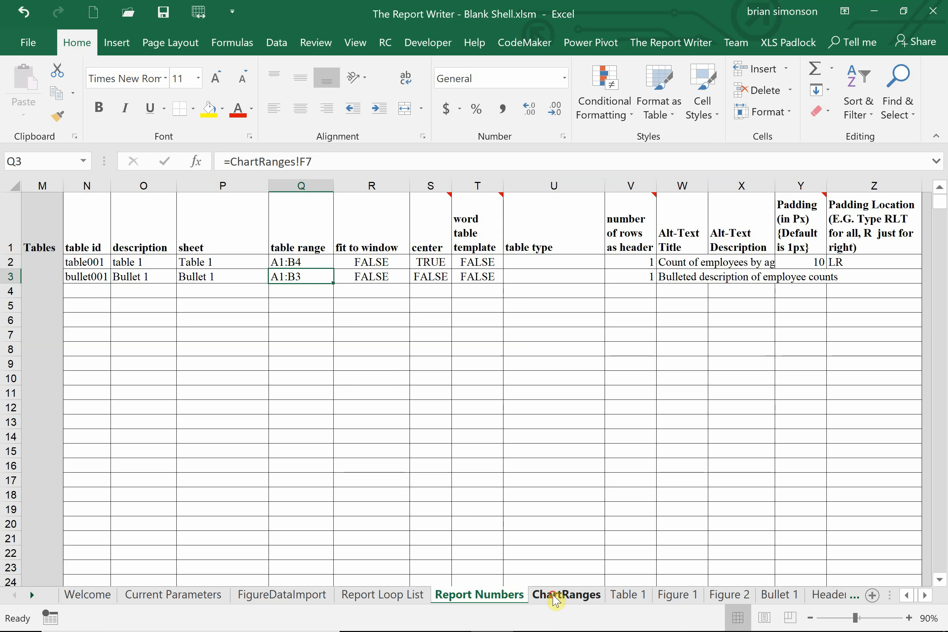
# Step: Inspect the ID, tab, column count and row count cells for bullet001 on the ChartRanges sheet
pyautogui.click(556, 596)
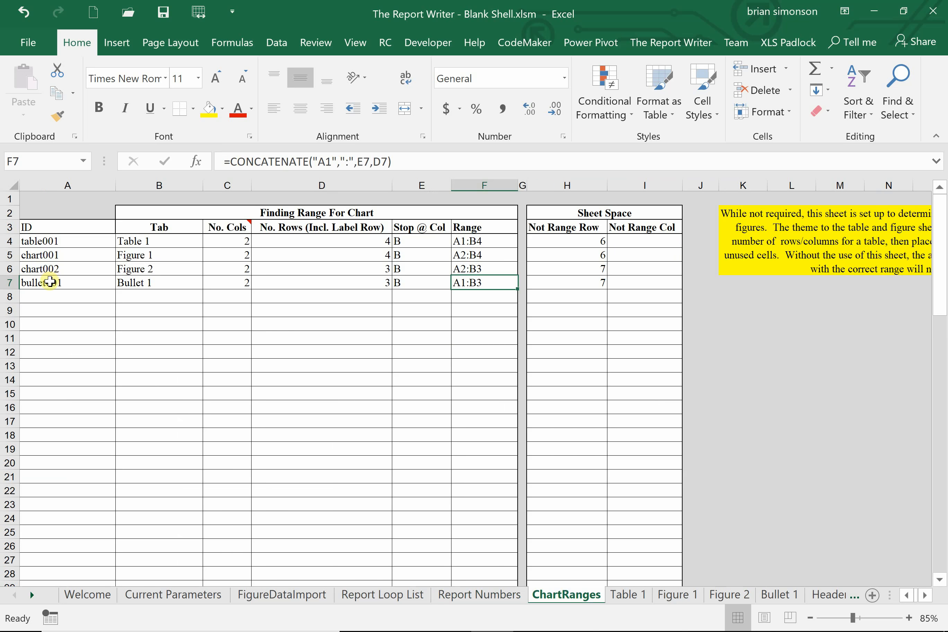
pyautogui.click(47, 284)
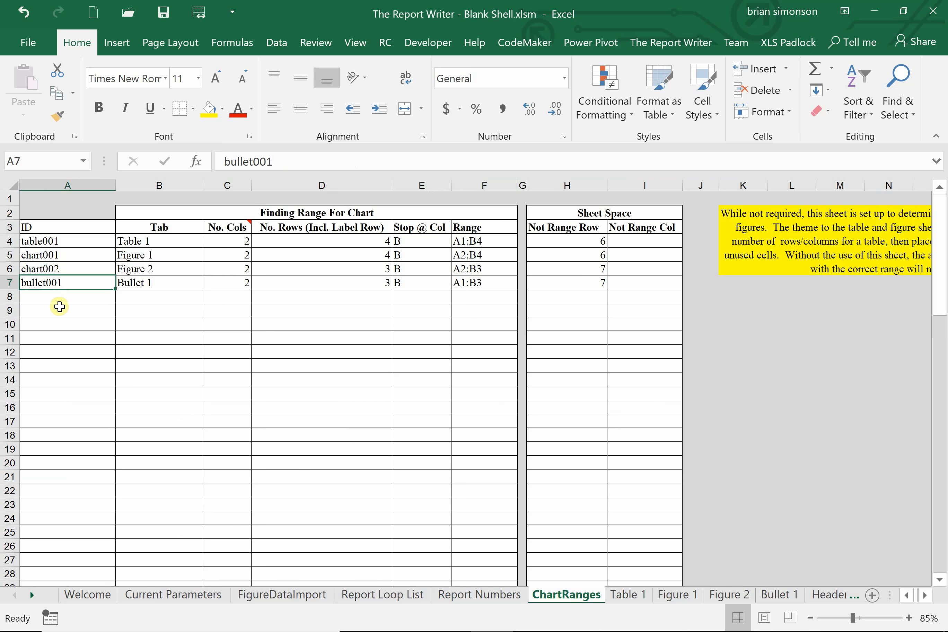
pyautogui.press('Right')
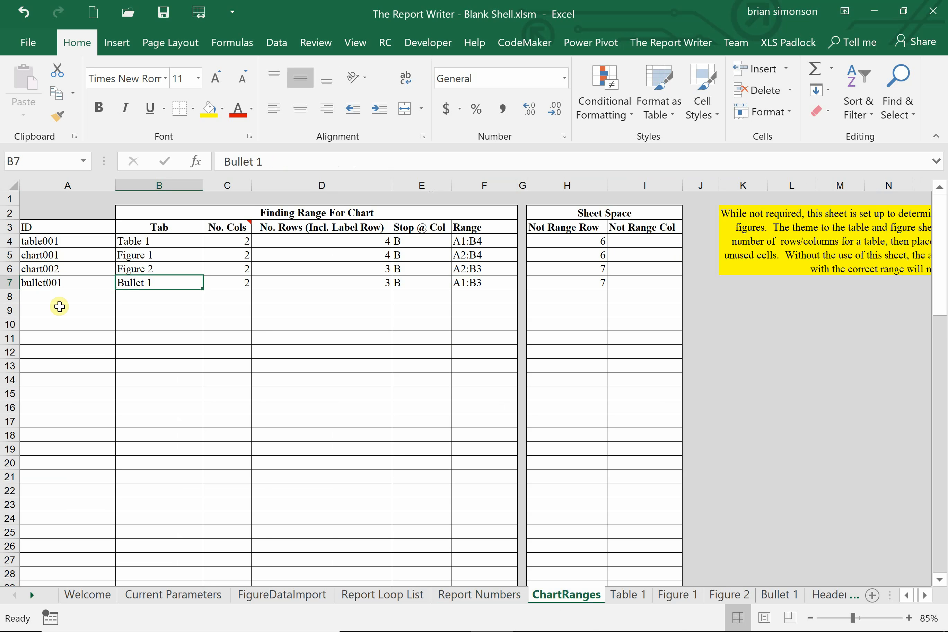
pyautogui.press('Right')
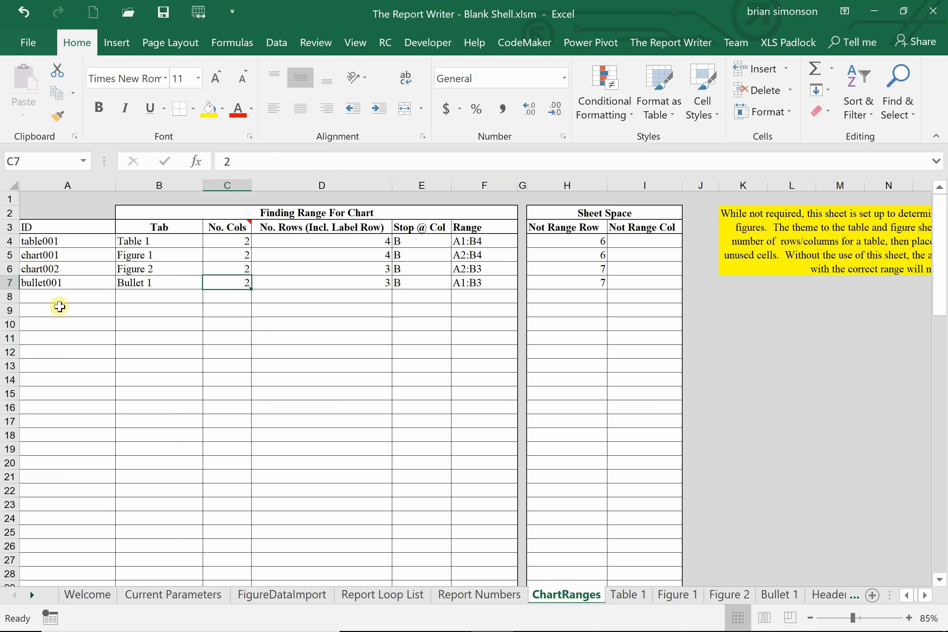
pyautogui.press('Right')
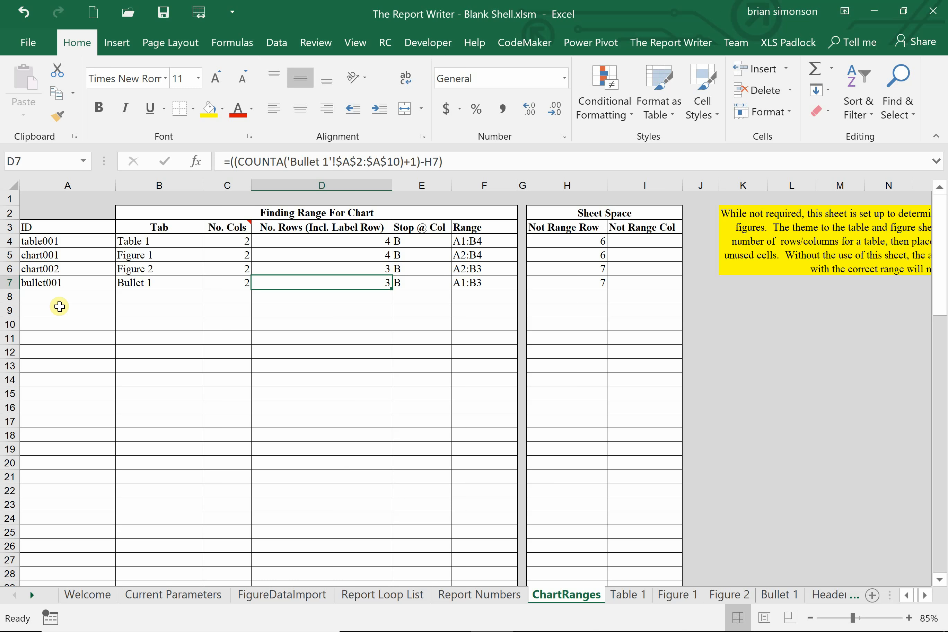
# Step: Compare the row count formula for bullet001 with its stop column, unused-row count and range formulas in row 7
pyautogui.press('Right')
pyautogui.press('Right')
pyautogui.press('Right')
pyautogui.press('Left')
pyautogui.press('Left')
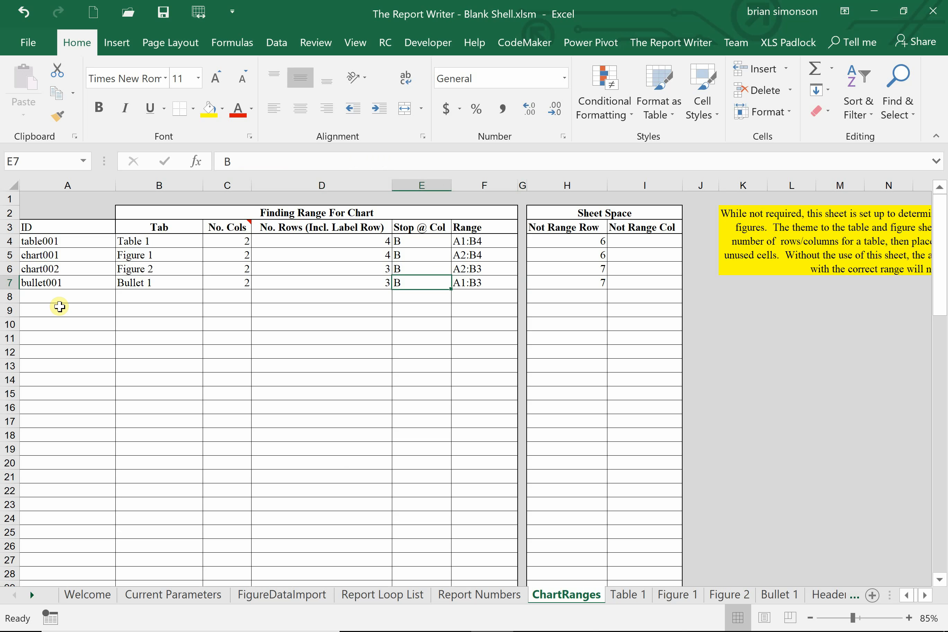
pyautogui.press('Left')
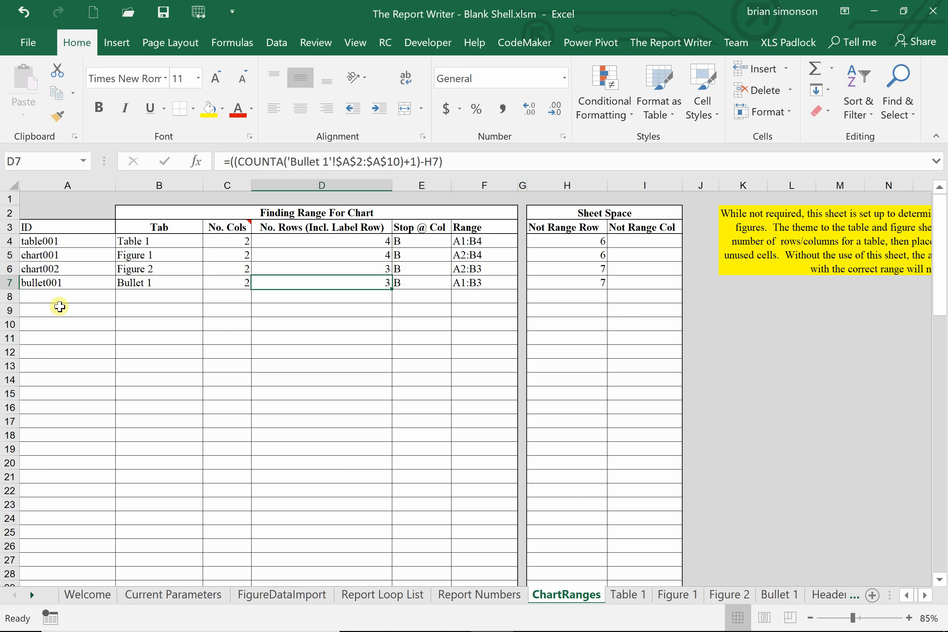
pyautogui.press('Right')
pyautogui.press('Right')
pyautogui.press('Right')
pyautogui.press('Right')
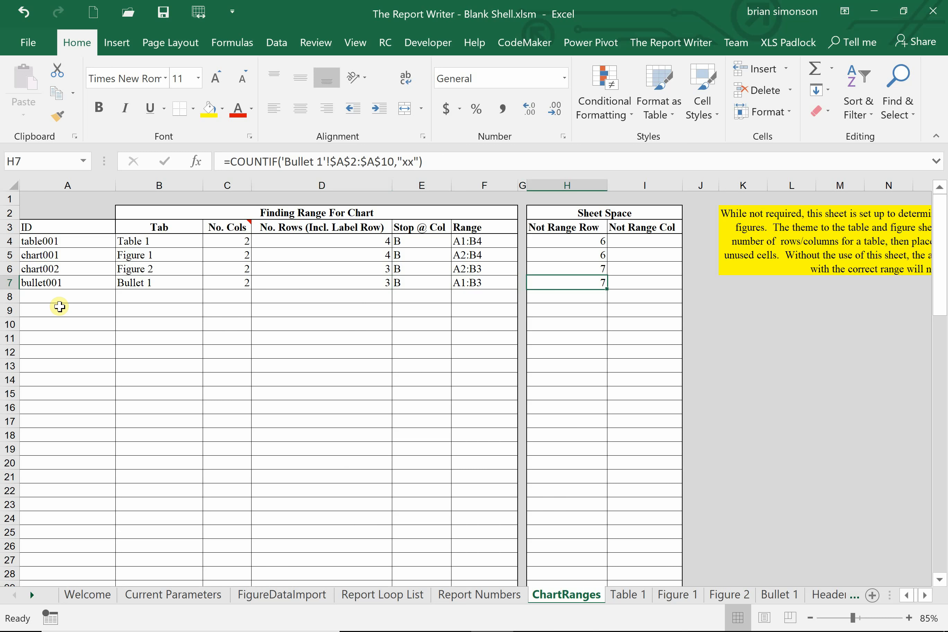
pyautogui.press('Left')
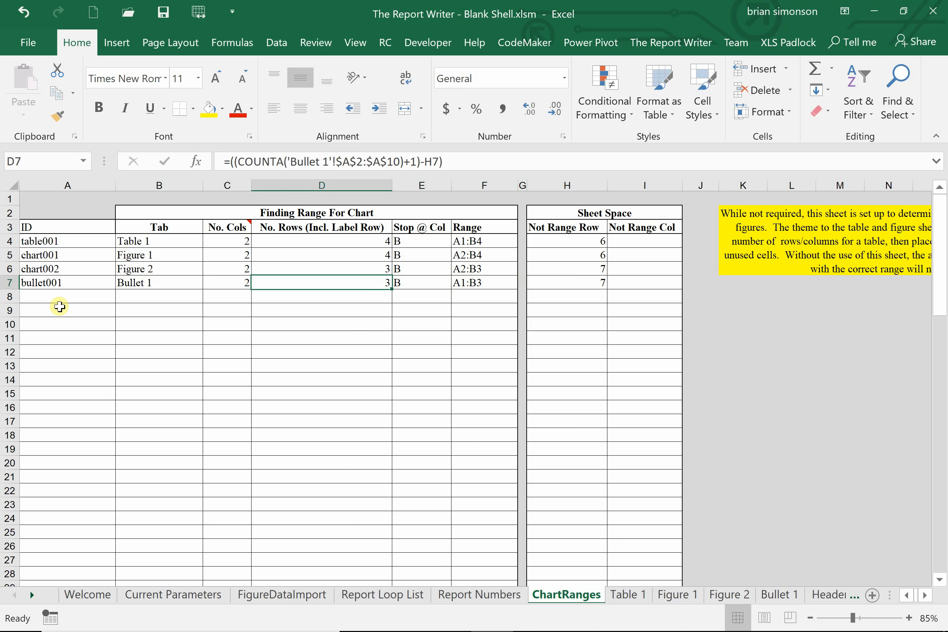
pyautogui.press('Right')
pyautogui.press('Right')
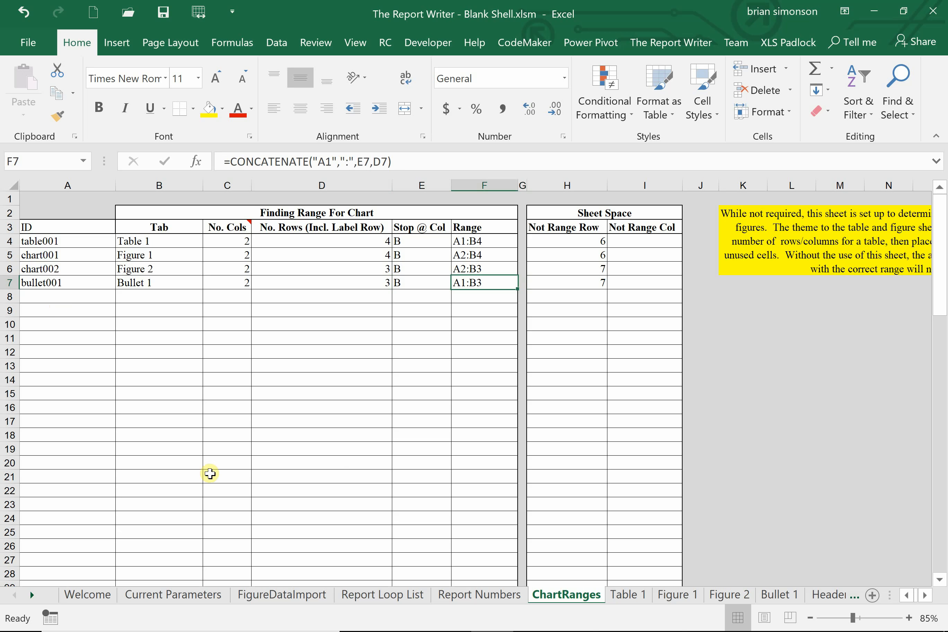
# Step: Check the fit to window and center settings of bullet001 on the Report Numbers sheet
pyautogui.click(487, 596)
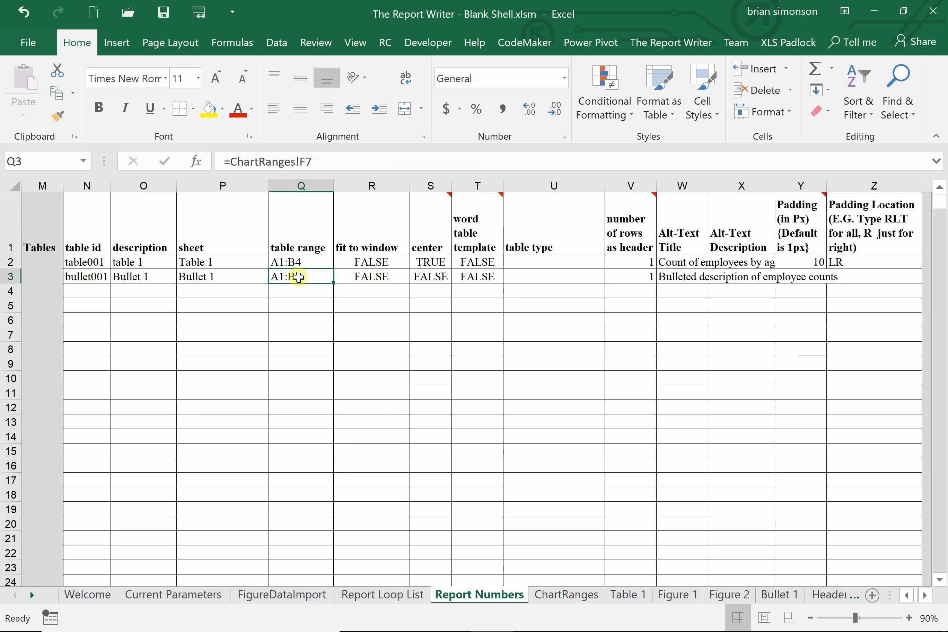
pyautogui.press('Right')
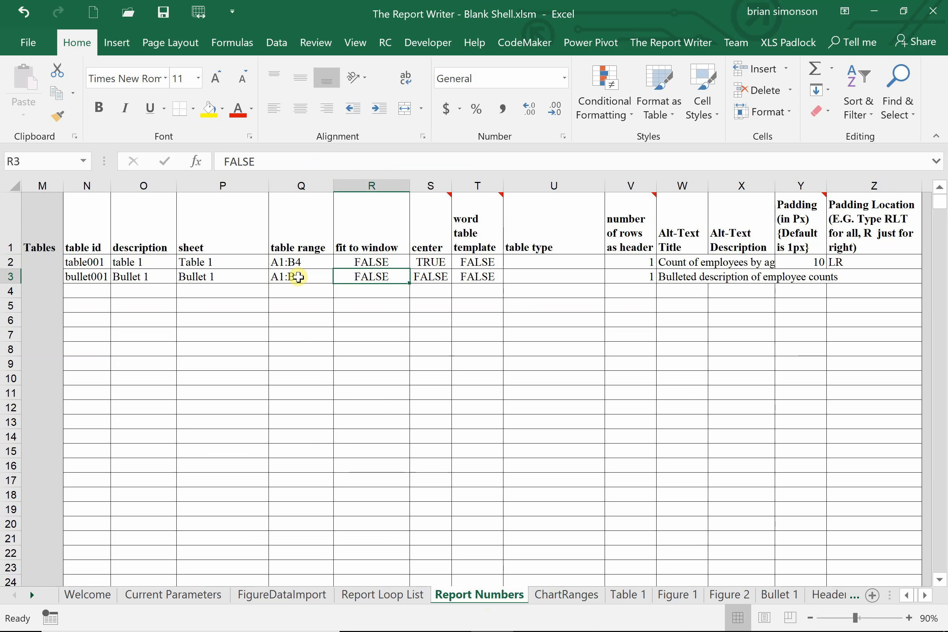
pyautogui.press('Right')
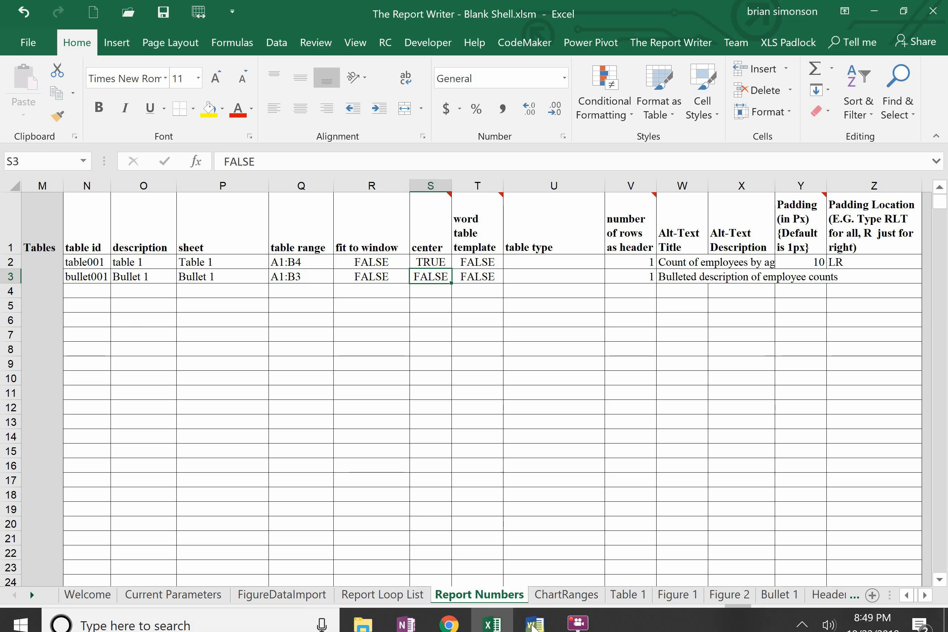
# Step: Switch to the Word template, try centring the @#$_bullet001 placeholder, and set it back to left alignment
pyautogui.click(530, 619)
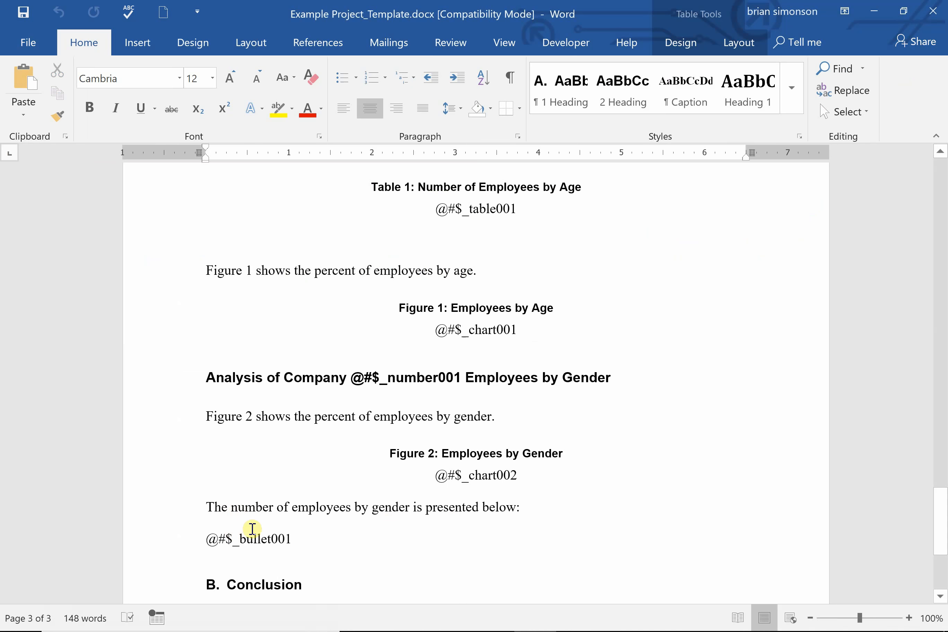
pyautogui.click(272, 532)
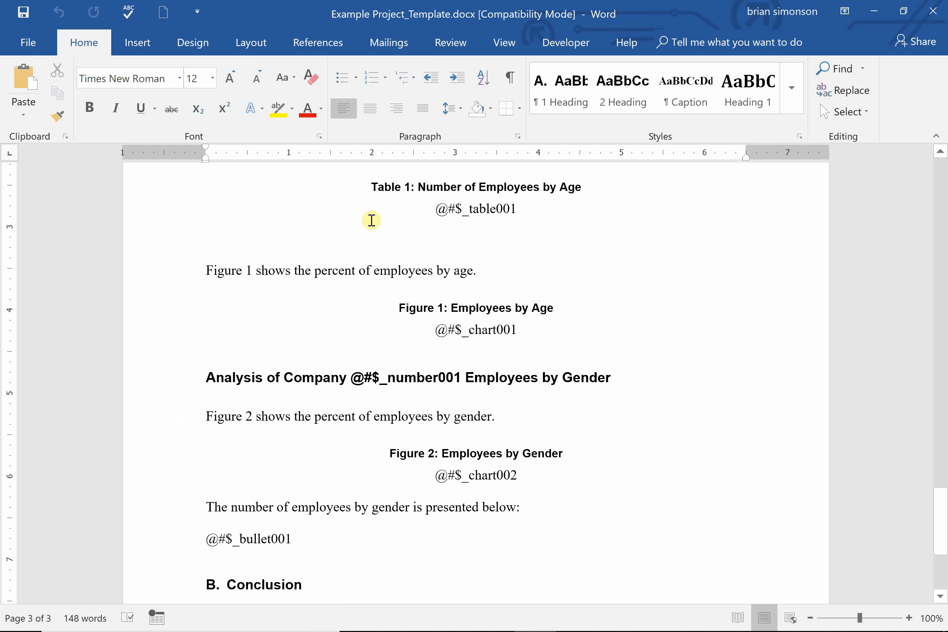
pyautogui.click(370, 109)
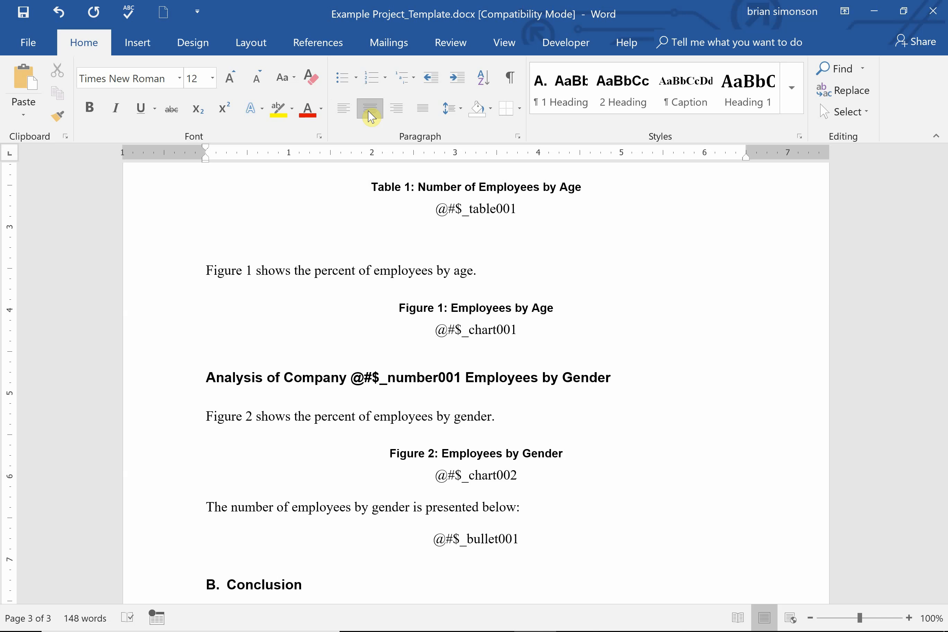
pyautogui.click(343, 109)
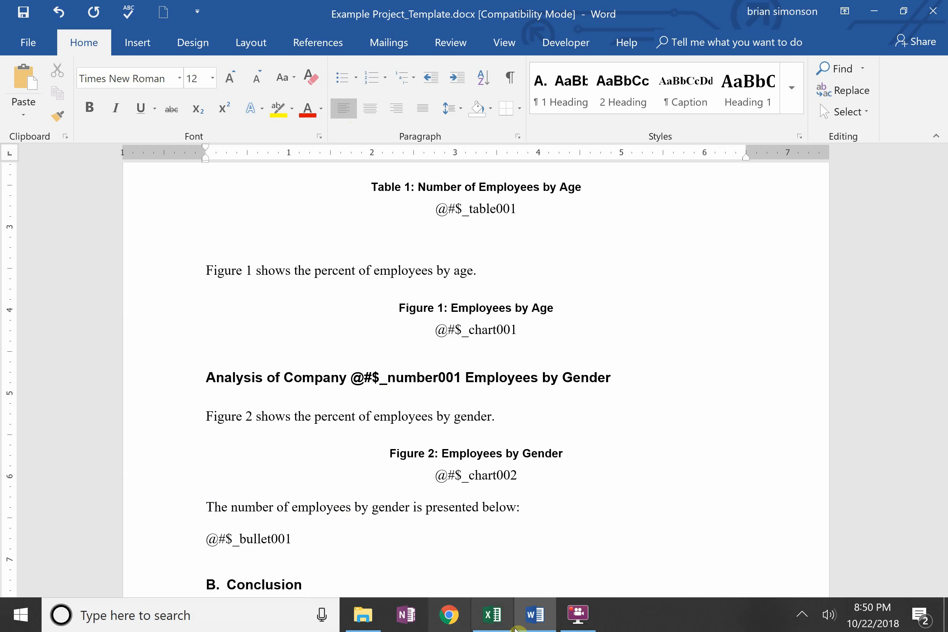
# Step: Switch to the workbook and check bullet001's word table template, header row count, alt-text and padding settings on the Report Numbers sheet
pyautogui.click(493, 623)
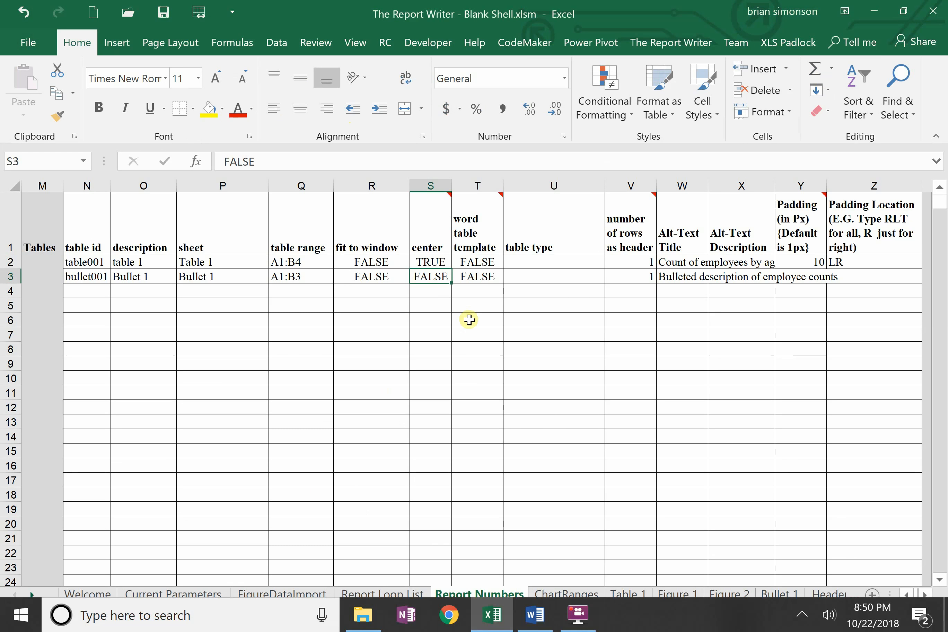
pyautogui.click(481, 276)
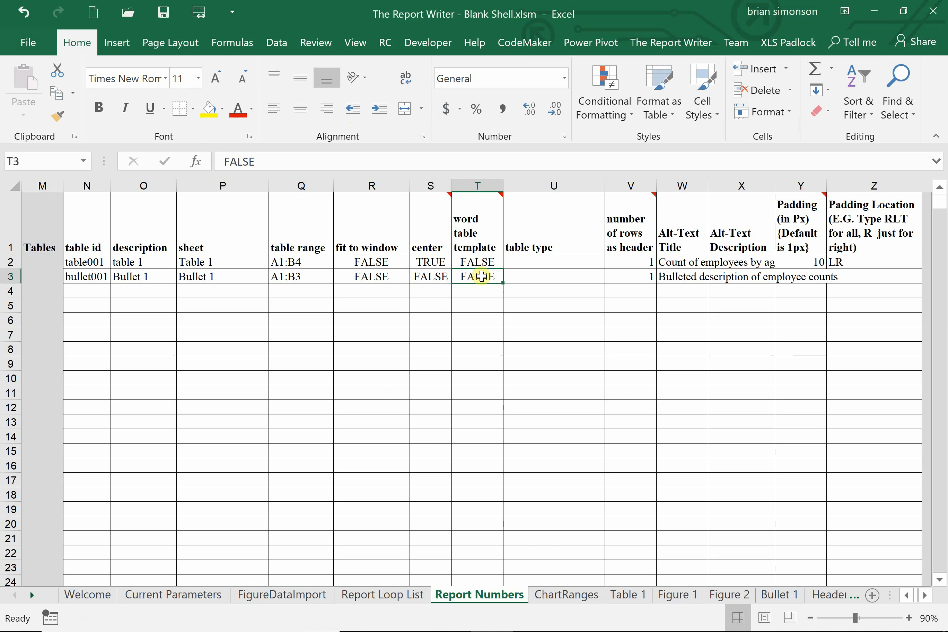
pyautogui.press('Tab')
pyautogui.press('Tab')
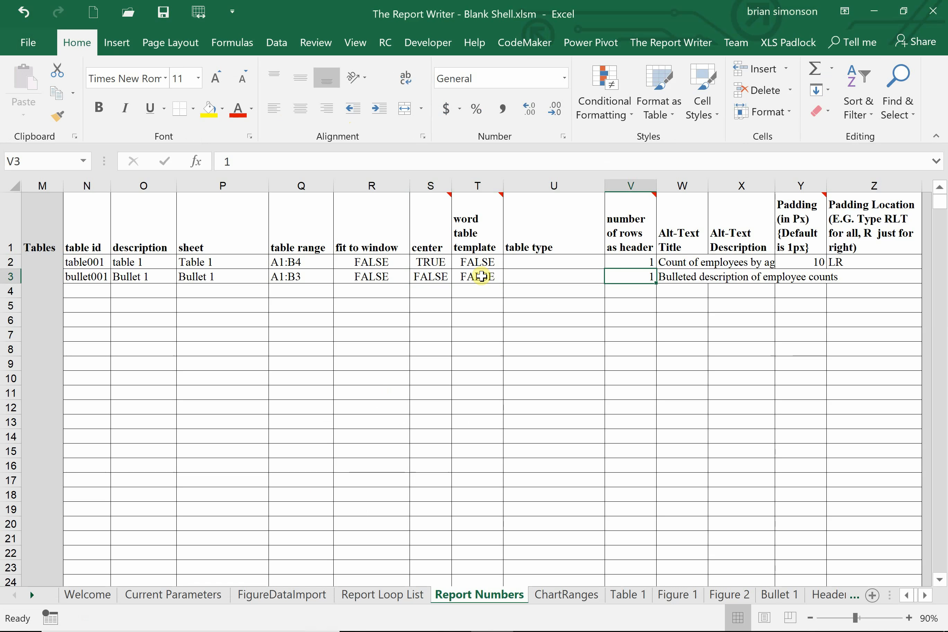
pyautogui.press('Tab')
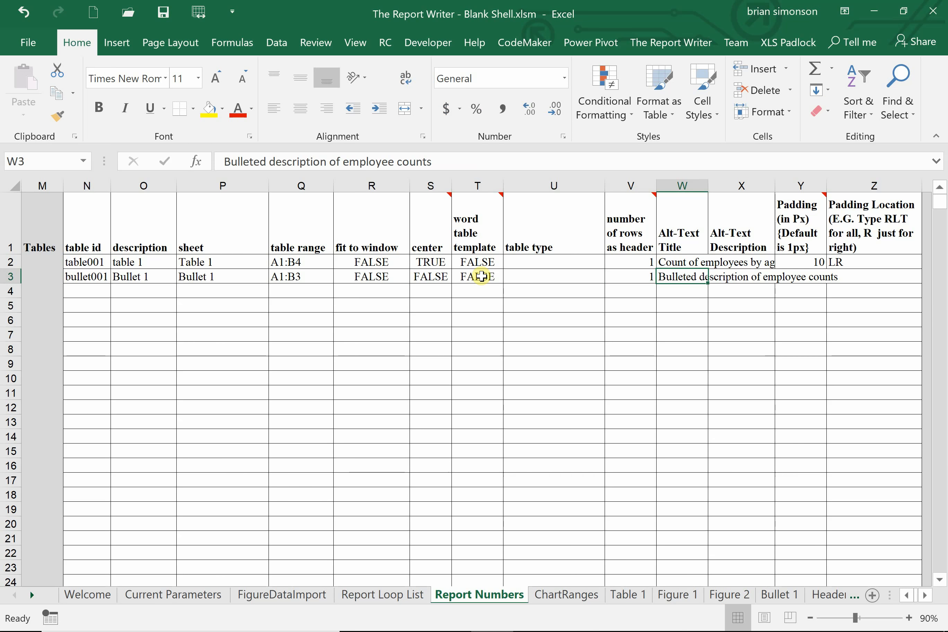
pyautogui.press('Tab')
pyautogui.press('Tab')
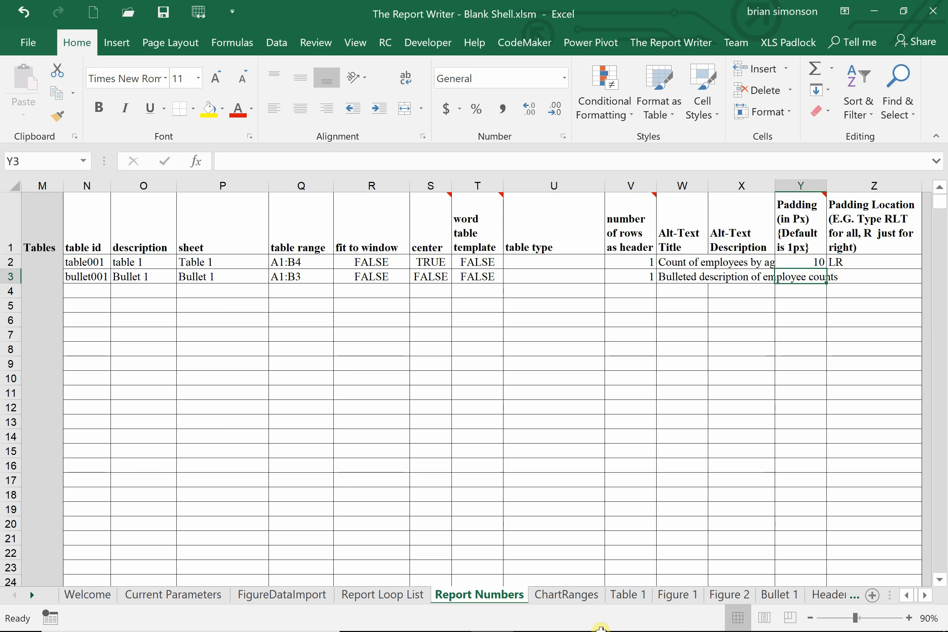
# Step: Switch to the Word template, open the first page's header for inspection, and close it without adding text
pyautogui.click(536, 617)
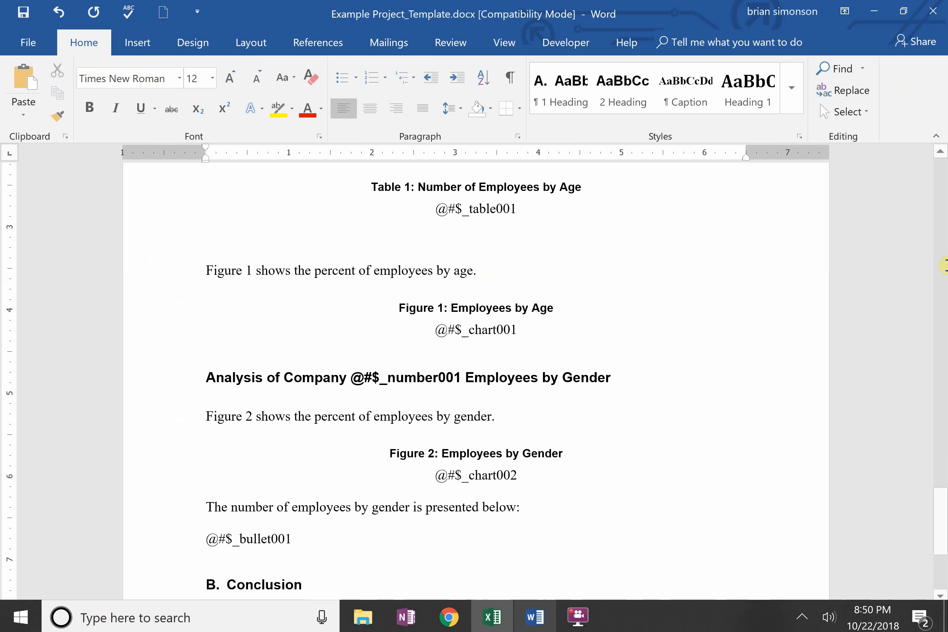
pyautogui.moveTo(936, 521); pyautogui.dragTo(905, 160)
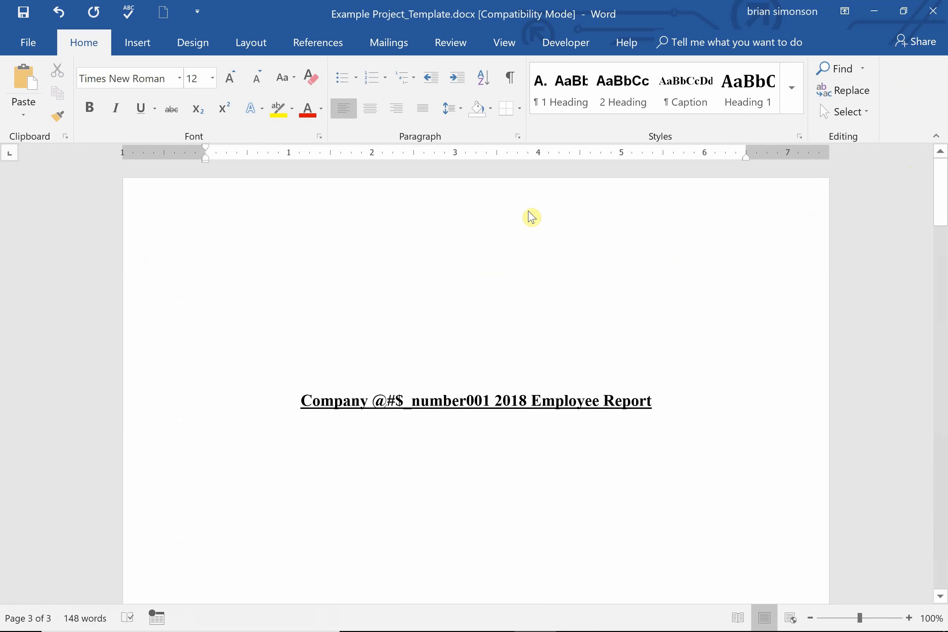
pyautogui.click(517, 211)
pyautogui.rightClick(457, 213)
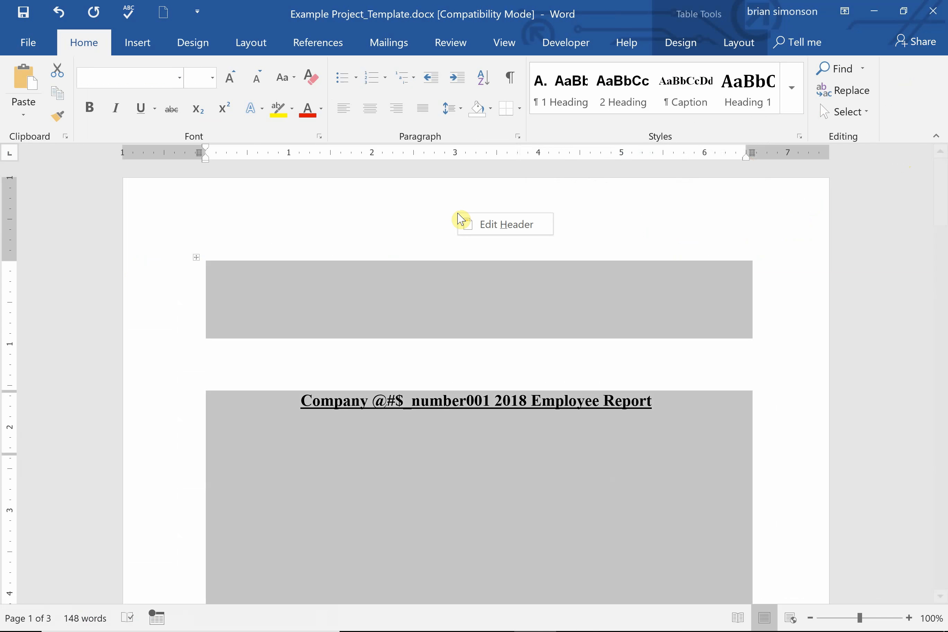
pyautogui.click(483, 228)
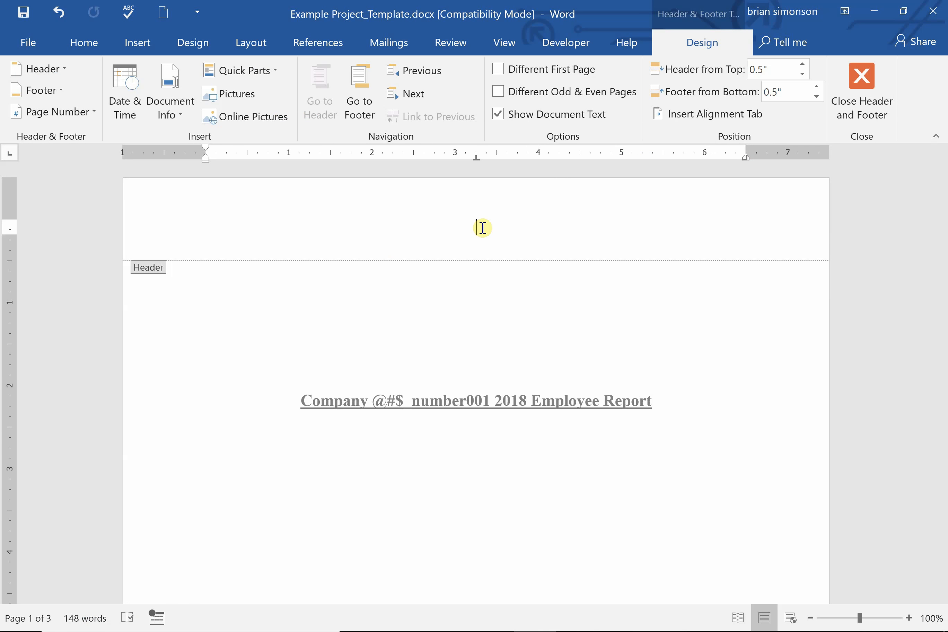
pyautogui.click(862, 88)
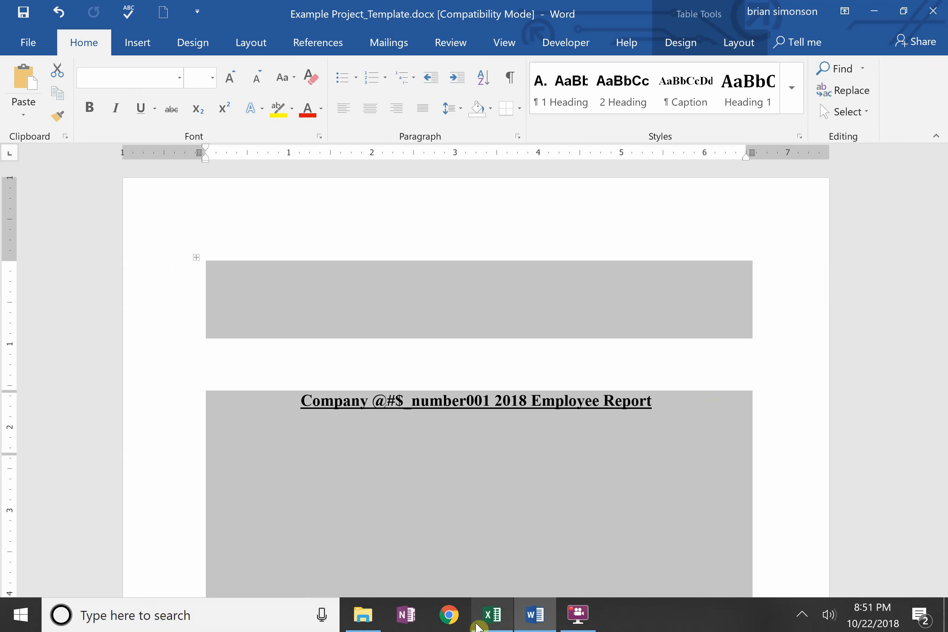
# Step: Switch to the workbook, review the section 1 header formula and alignment on the Header and Footer sheet, and save the workbook
pyautogui.click(490, 620)
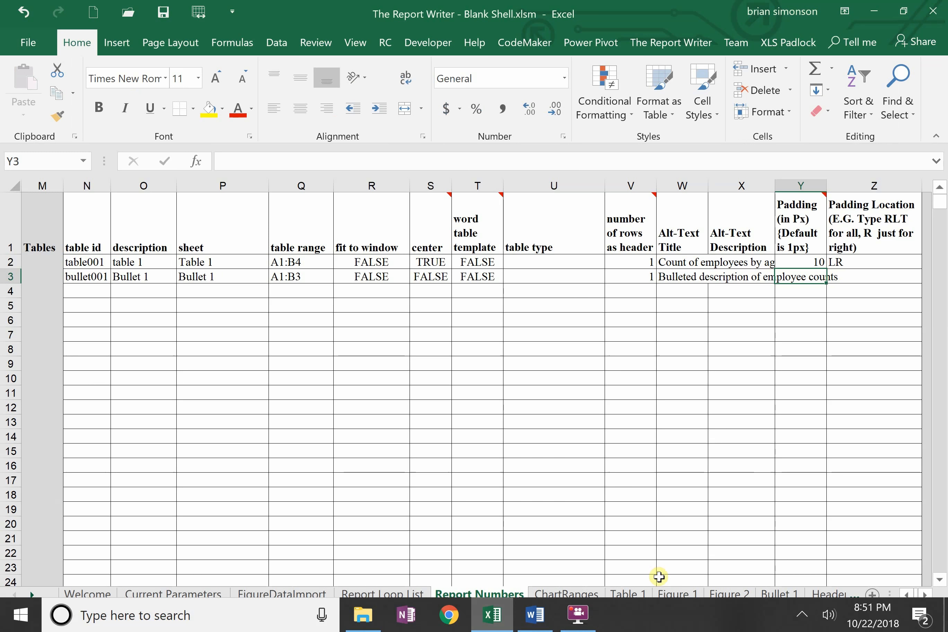
pyautogui.click(829, 595)
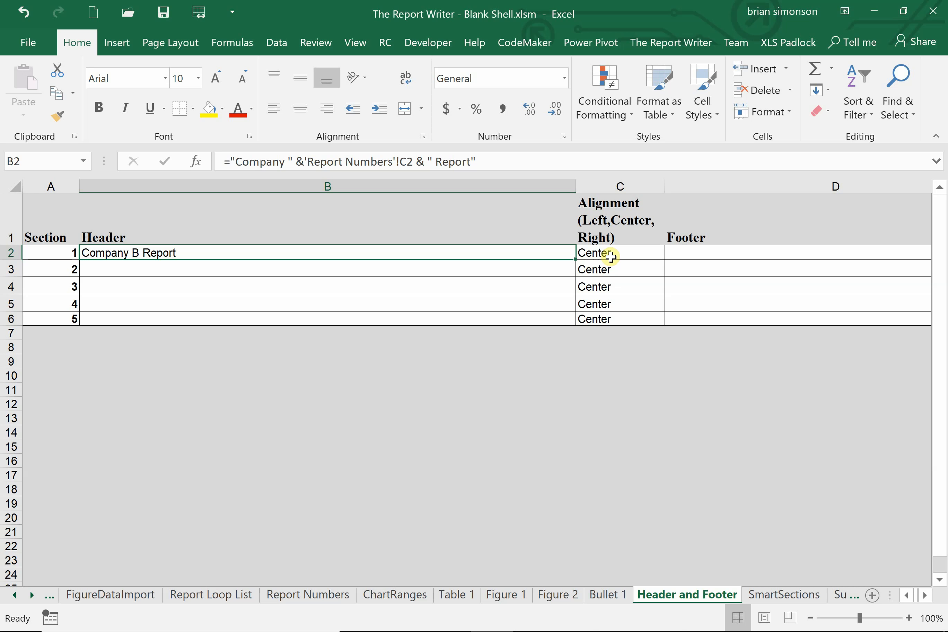
pyautogui.click(163, 14)
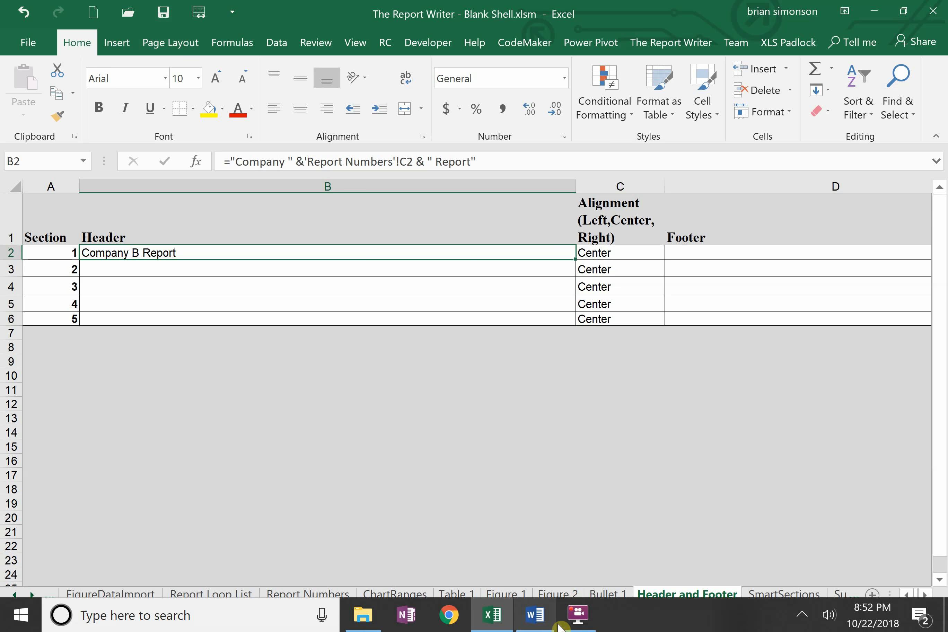
# Step: Switch to the Word template and close it, saving the changes to Example Project_Template.docx
pyautogui.click(532, 618)
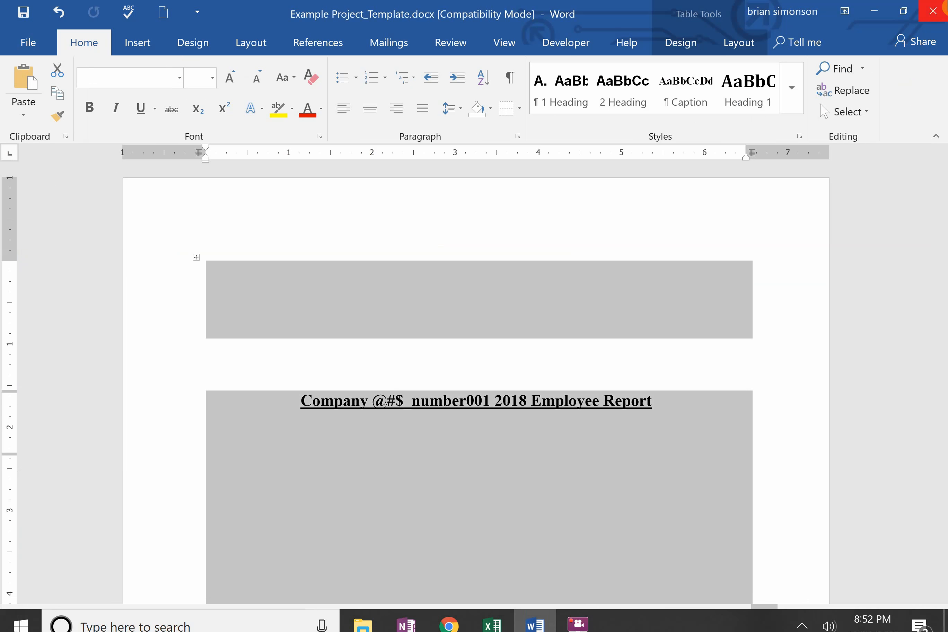
pyautogui.click(932, 16)
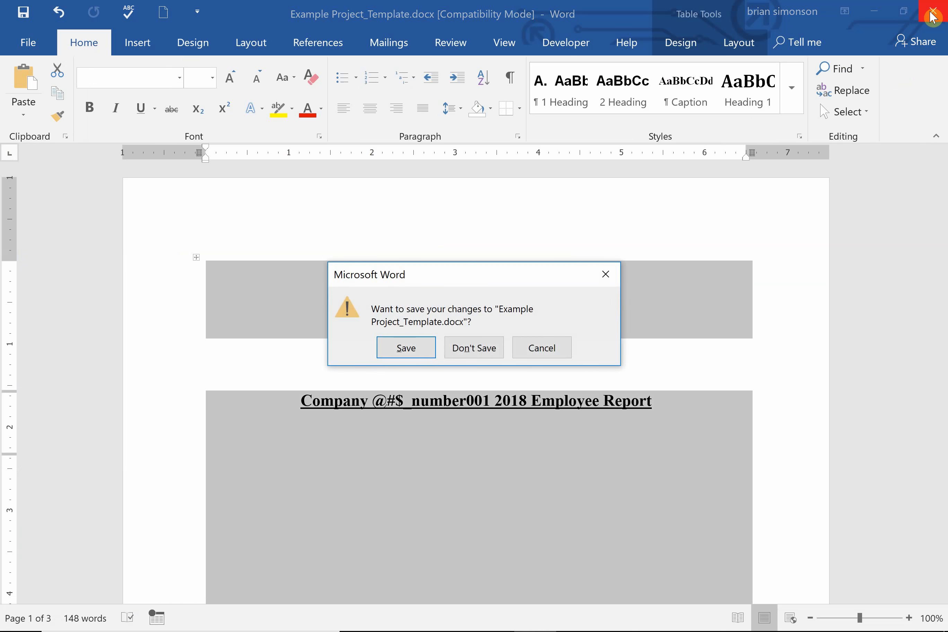
pyautogui.click(421, 350)
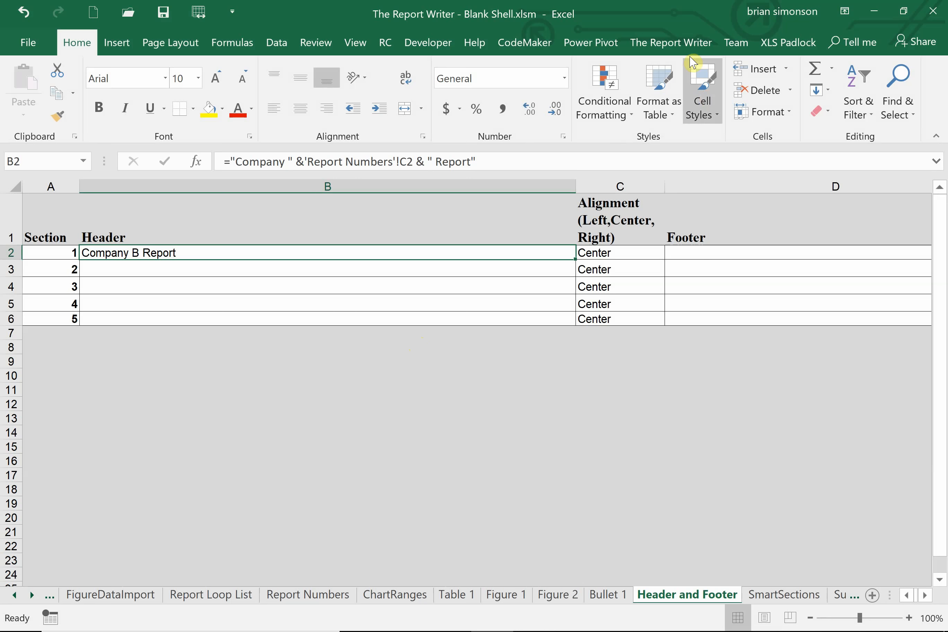
# Step: Check entries A and B on the Report Loop List sheet, run all reports with The Report Writer, and dismiss the completion message
pyautogui.click(668, 44)
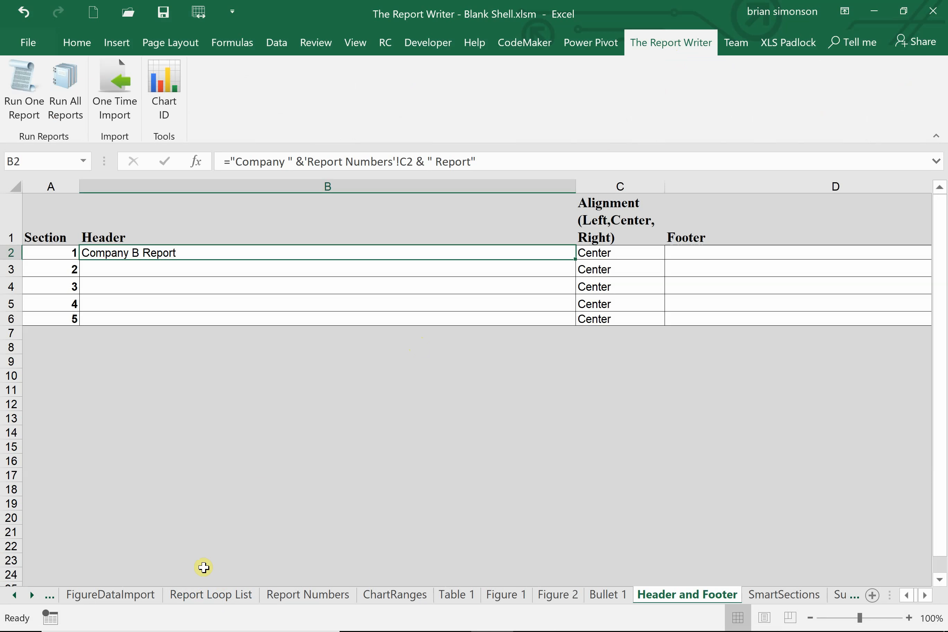
pyautogui.click(216, 596)
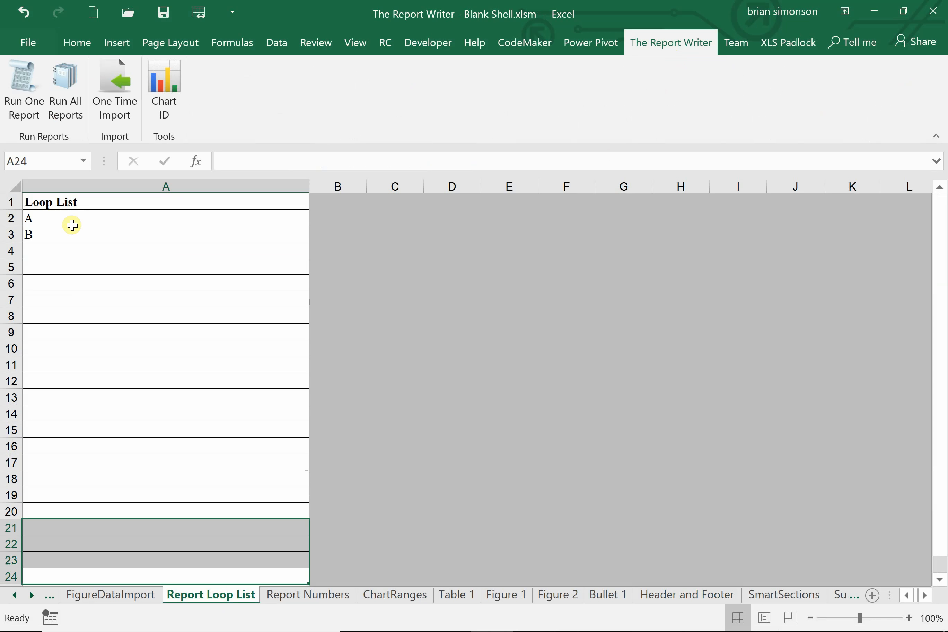
pyautogui.click(70, 115)
pyautogui.click(39, 217)
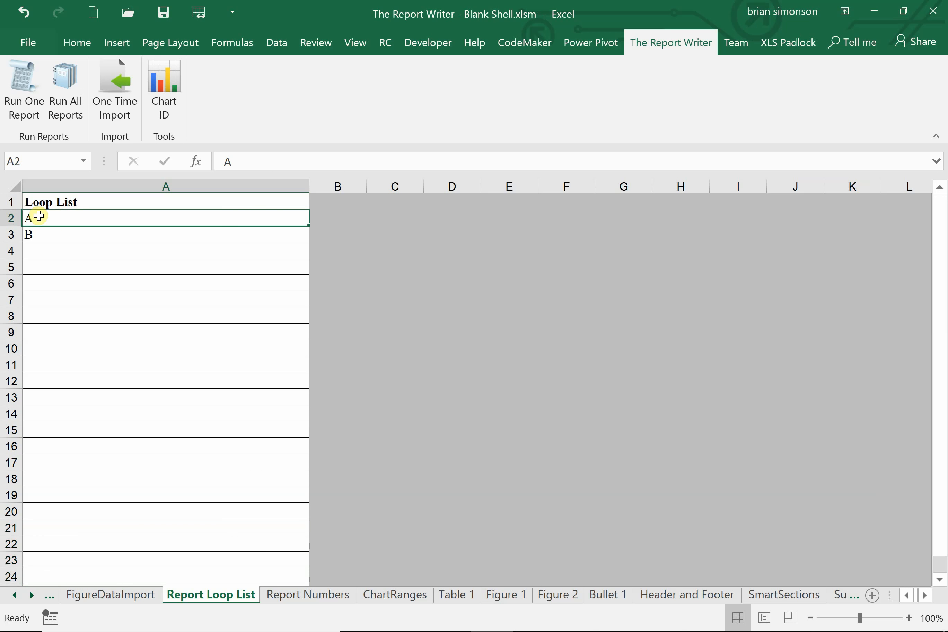
pyautogui.click(36, 235)
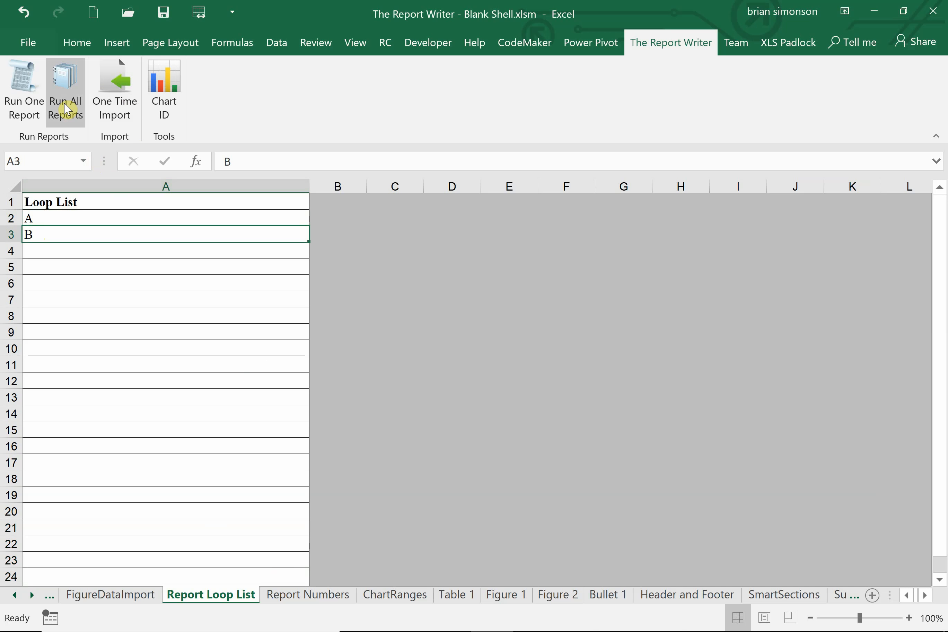
pyautogui.click(65, 107)
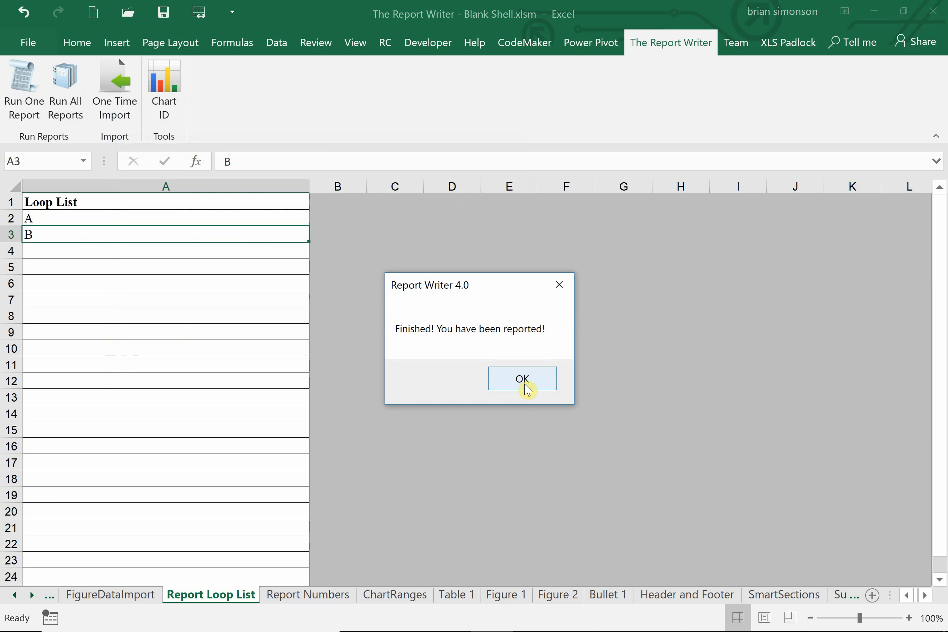
pyautogui.click(524, 381)
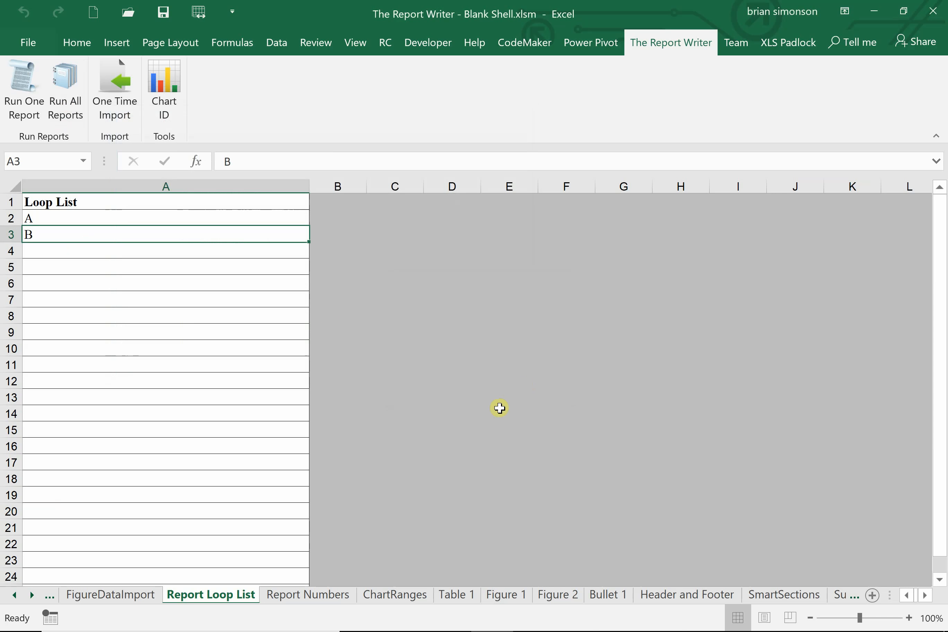
# Step: Switch to File Explorer, open Example Project_B.docx from the Final Reports folder, and enlarge the document view to 90%
pyautogui.click(363, 615)
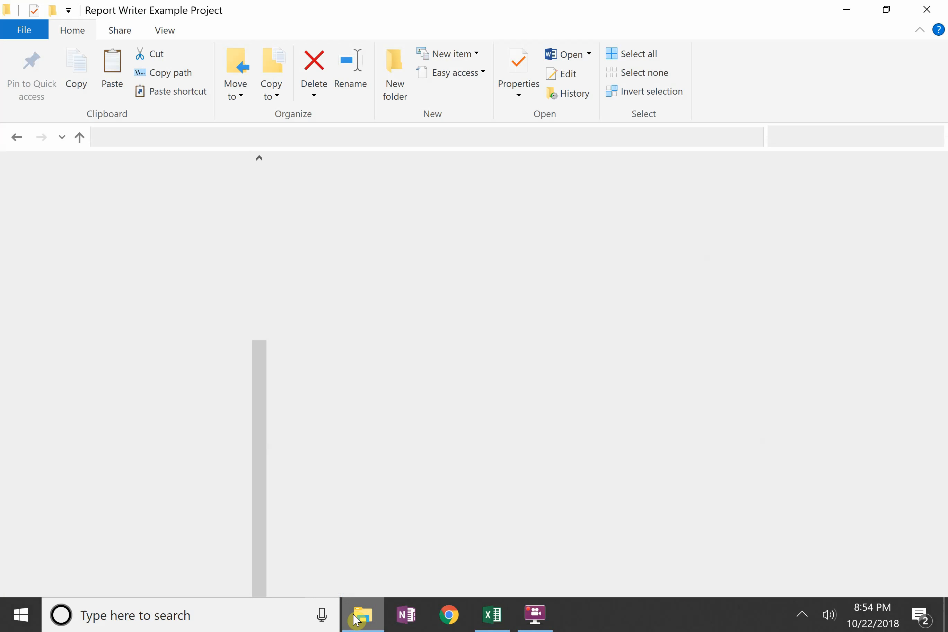
pyautogui.doubleClick(337, 190)
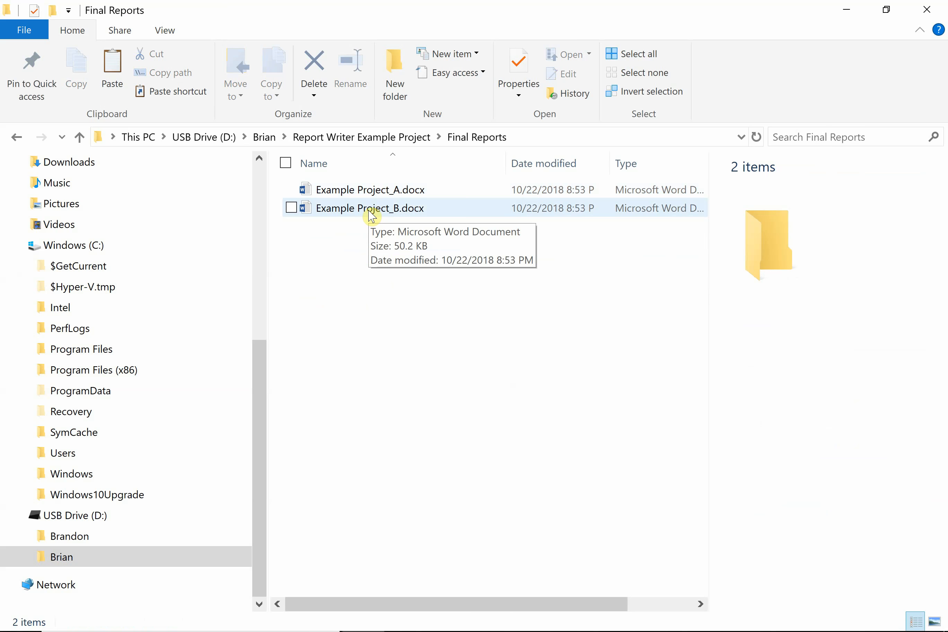
pyautogui.doubleClick(370, 212)
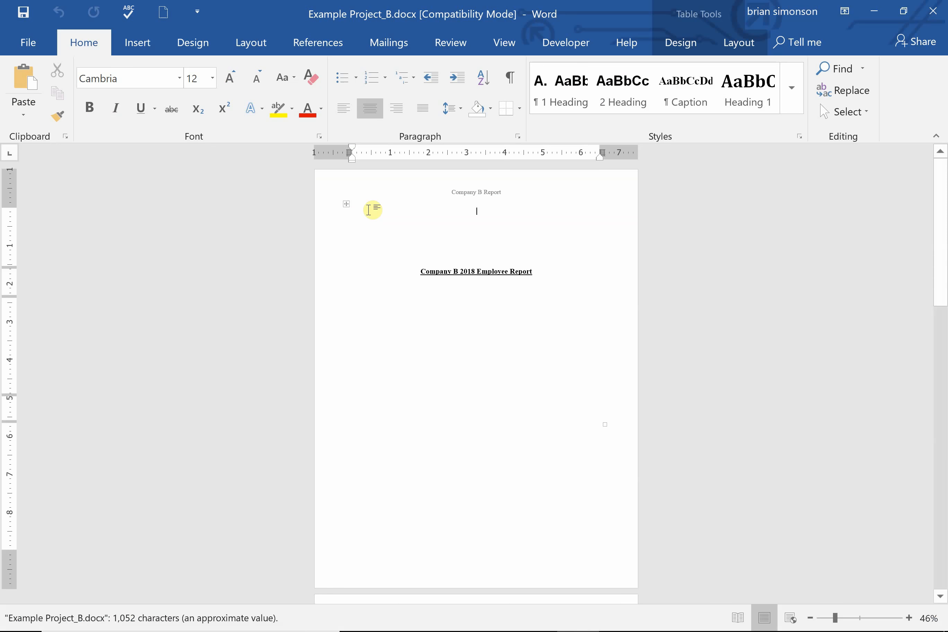
pyautogui.click(907, 618)
pyautogui.click(907, 619)
pyautogui.click(906, 618)
pyautogui.click(906, 618)
pyautogui.click(907, 619)
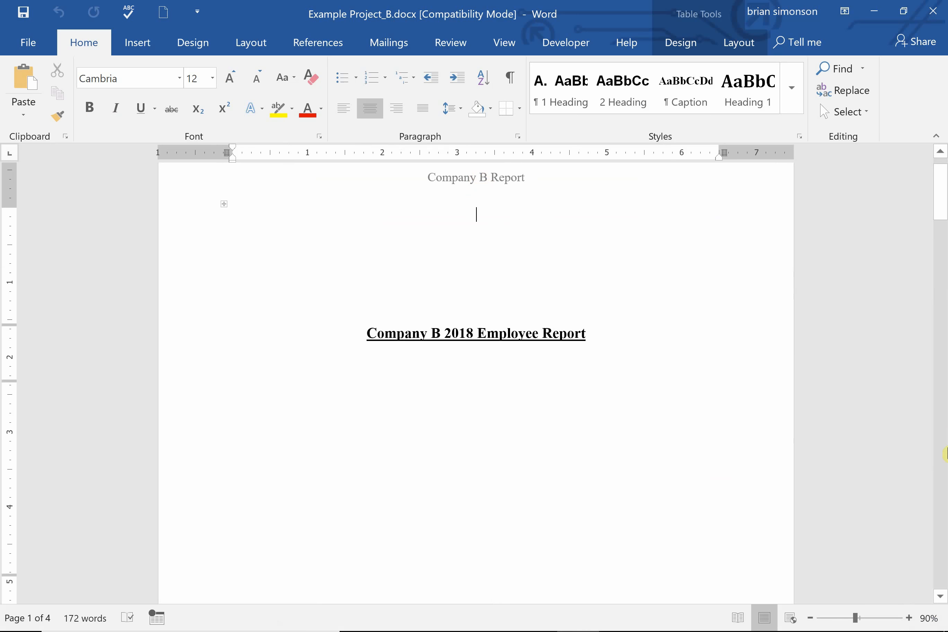
# Step: Examine the Company B report down to the employee counts by gender and select the bulleted list
pyautogui.click(939, 529)
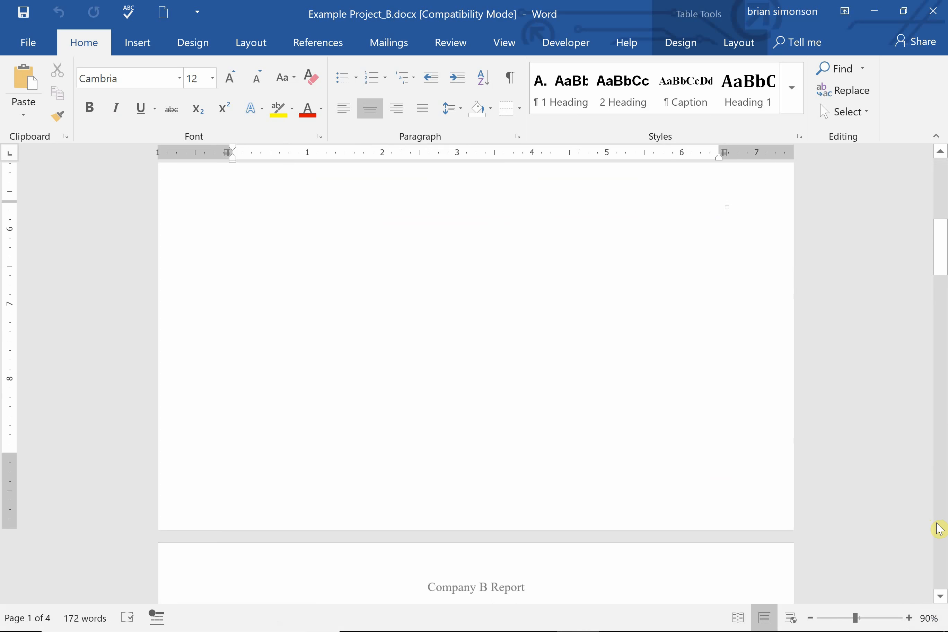
pyautogui.click(939, 529)
pyautogui.click(939, 528)
pyautogui.click(939, 529)
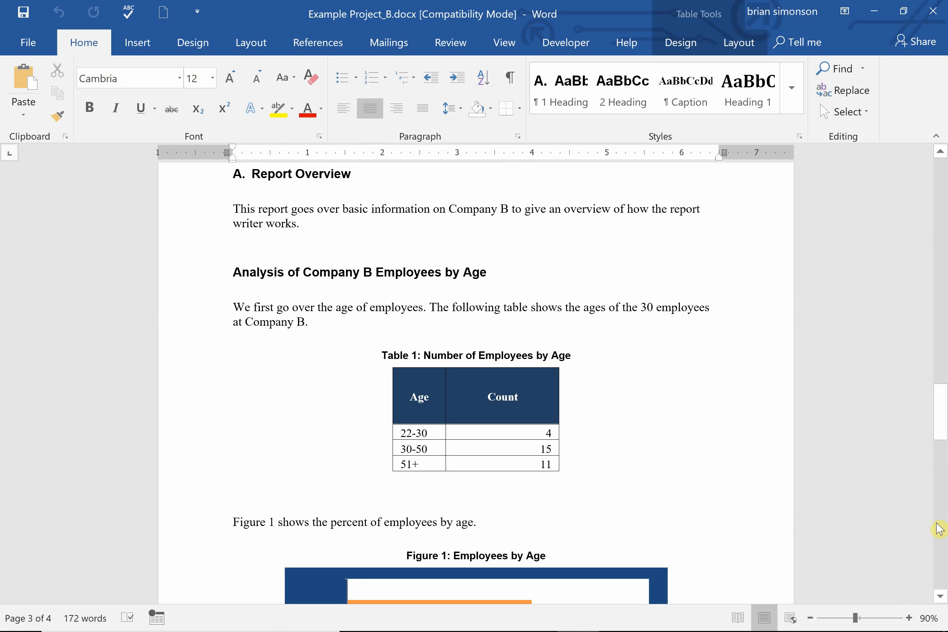
pyautogui.click(940, 529)
pyautogui.click(939, 529)
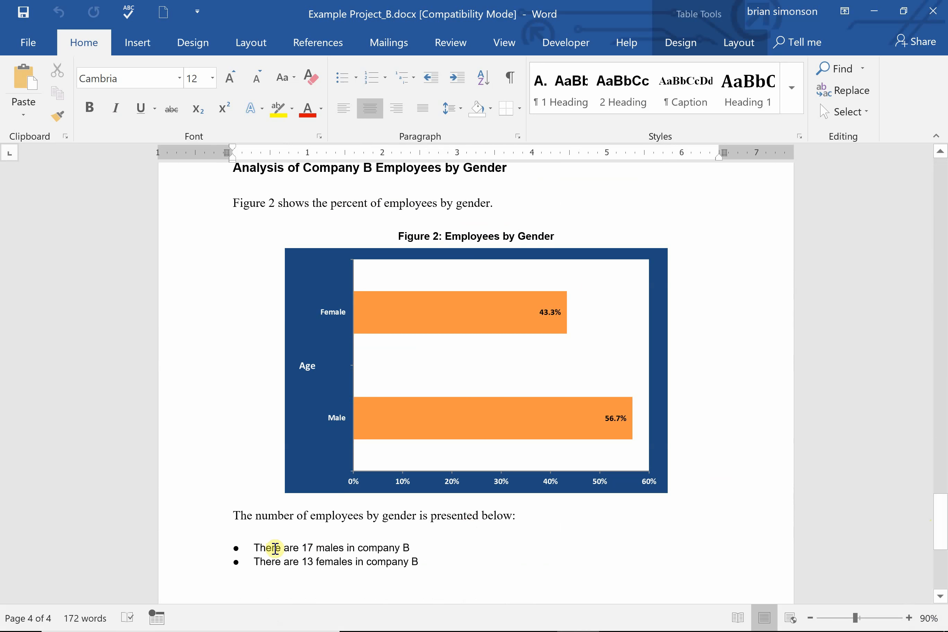
pyautogui.click(252, 545)
pyautogui.click(227, 535)
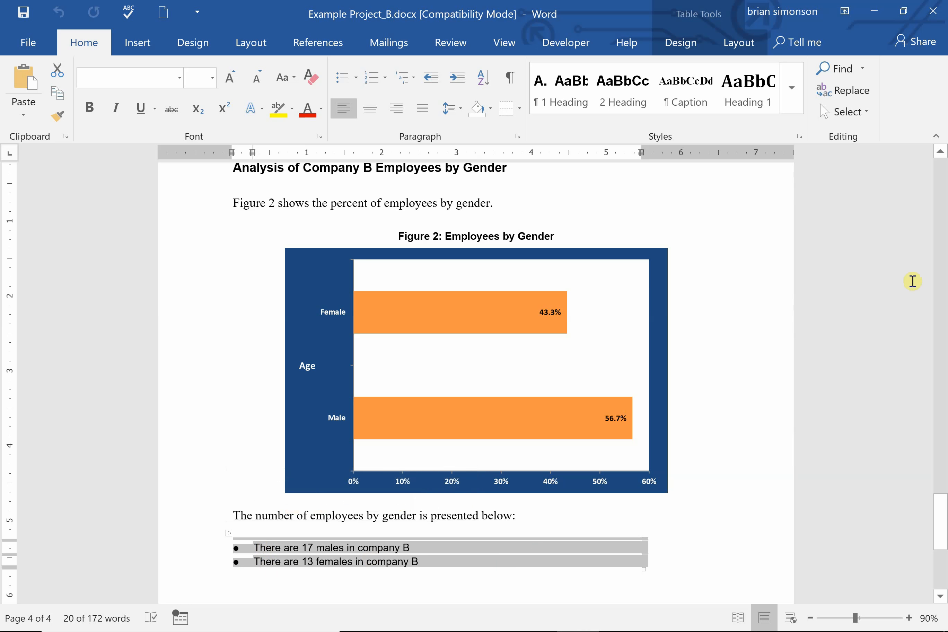
# Step: Go back to the report's title page and check the page header
pyautogui.click(940, 183)
pyautogui.click(939, 183)
pyautogui.click(940, 184)
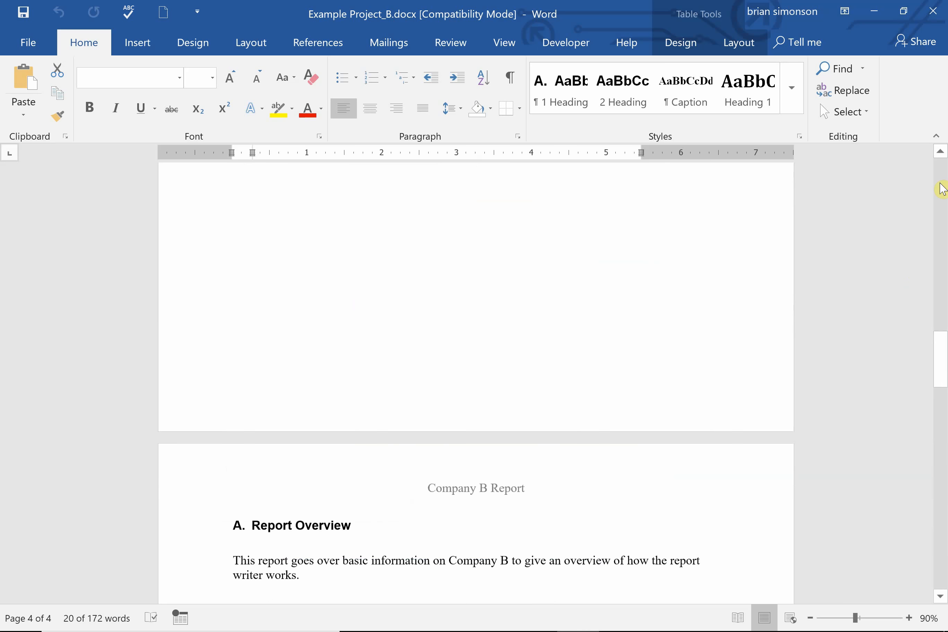
pyautogui.click(940, 183)
pyautogui.click(940, 183)
pyautogui.click(940, 189)
pyautogui.click(940, 189)
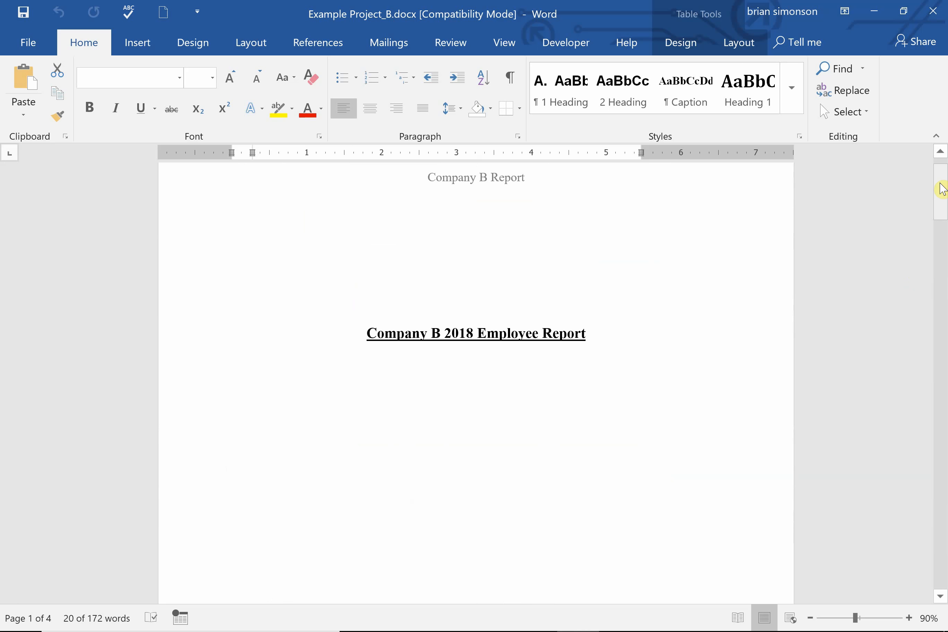